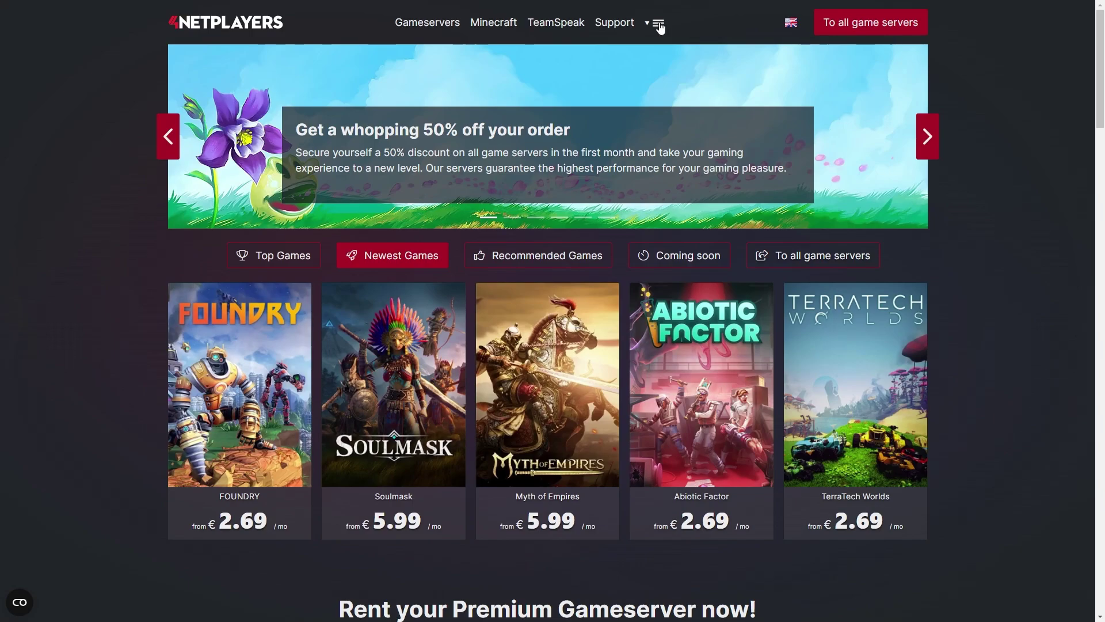
Log in to the 4Netplayers customer area and go to the game server list
{"action": "mouse_move", "coordinate": [660, 27]}
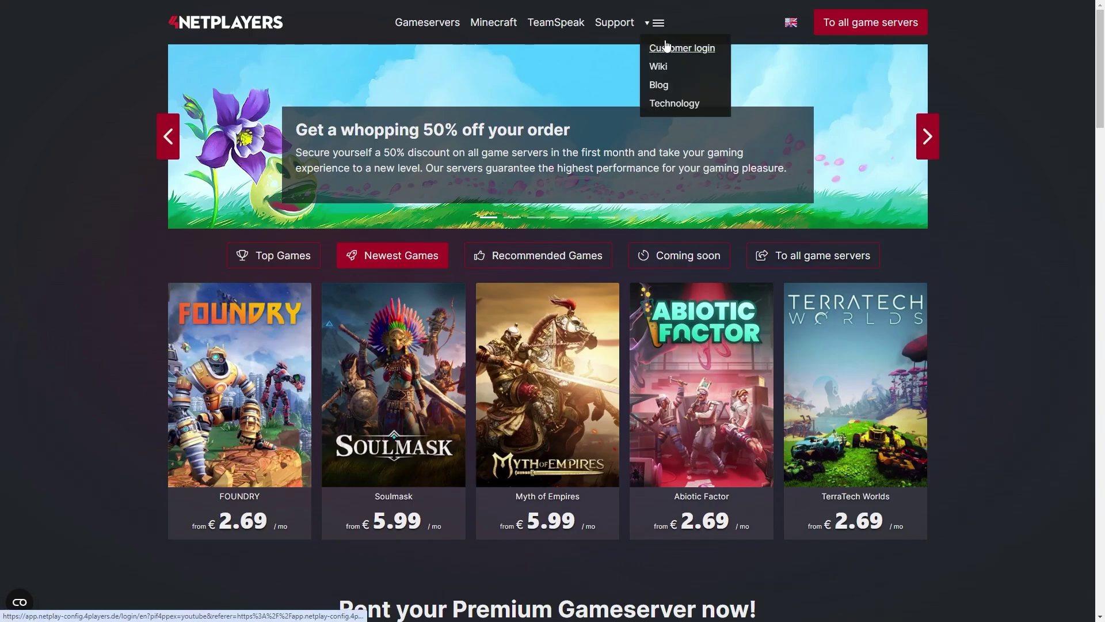
{"action": "left_click", "coordinate": [666, 47]}
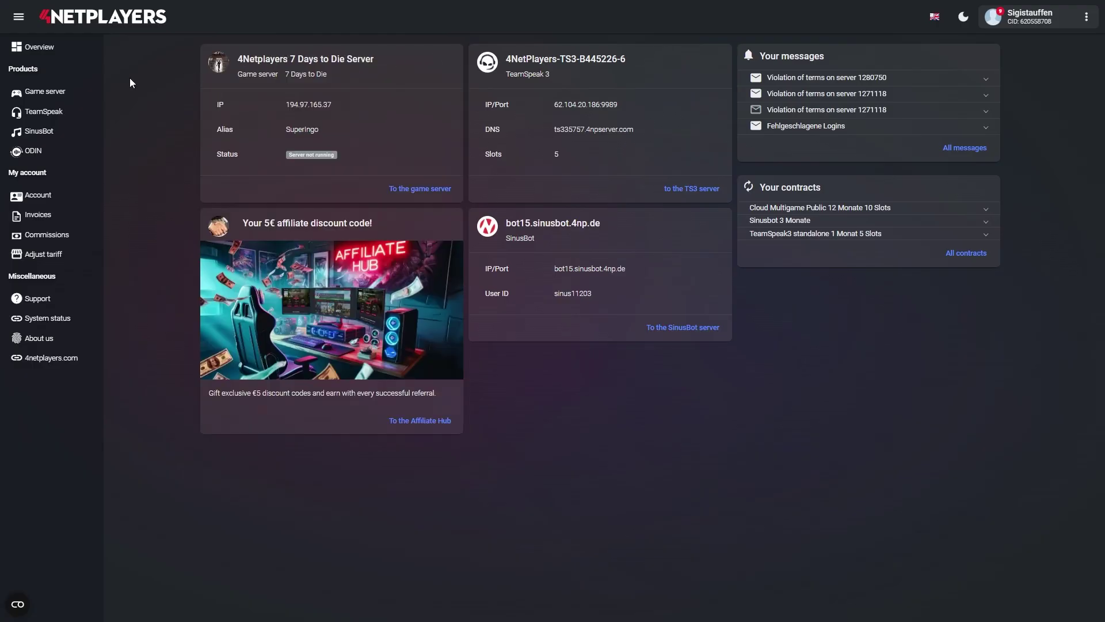
{"action": "left_click", "coordinate": [46, 94]}
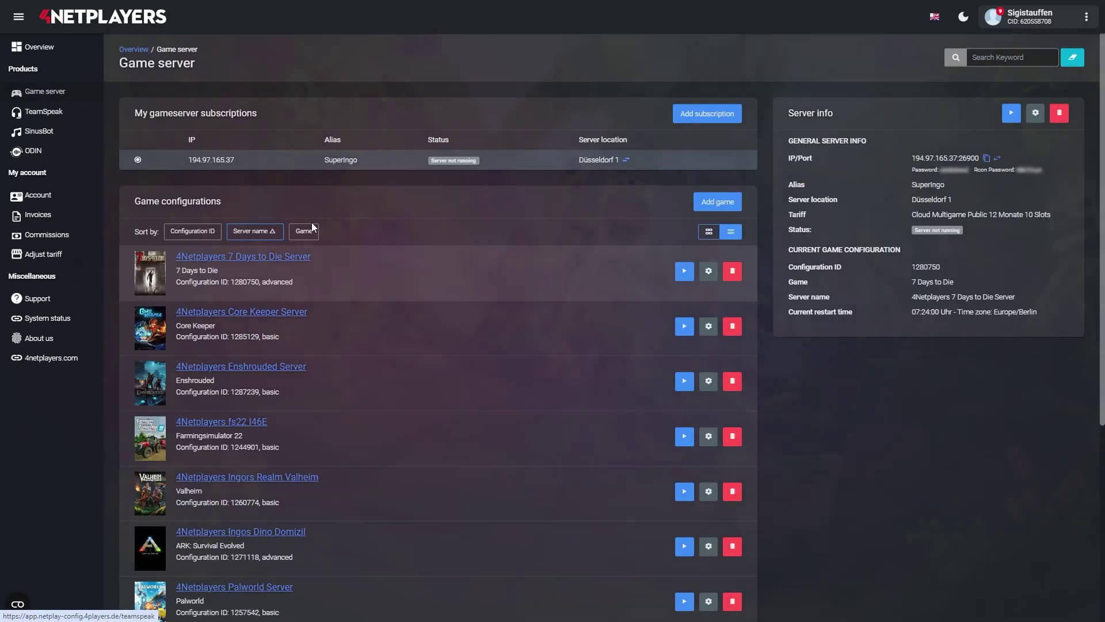
{"action": "scroll", "coordinate": [323, 248], "scroll_direction": "down", "scroll_amount": 5}
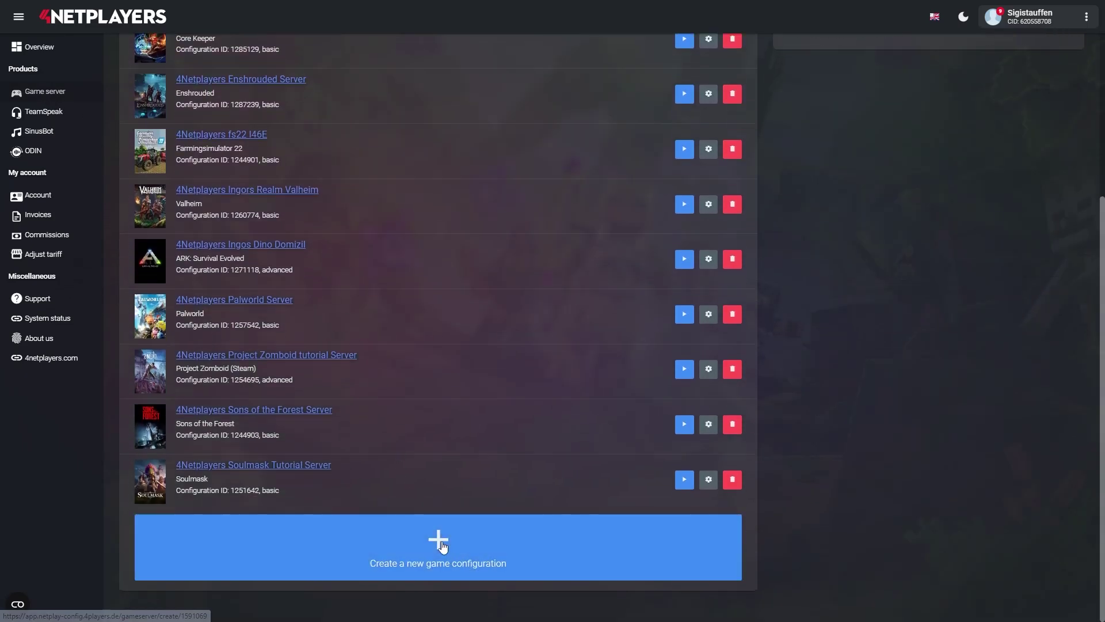
Create a new Satisfactory server with 10 slots on port 15777
{"action": "left_click", "coordinate": [441, 541]}
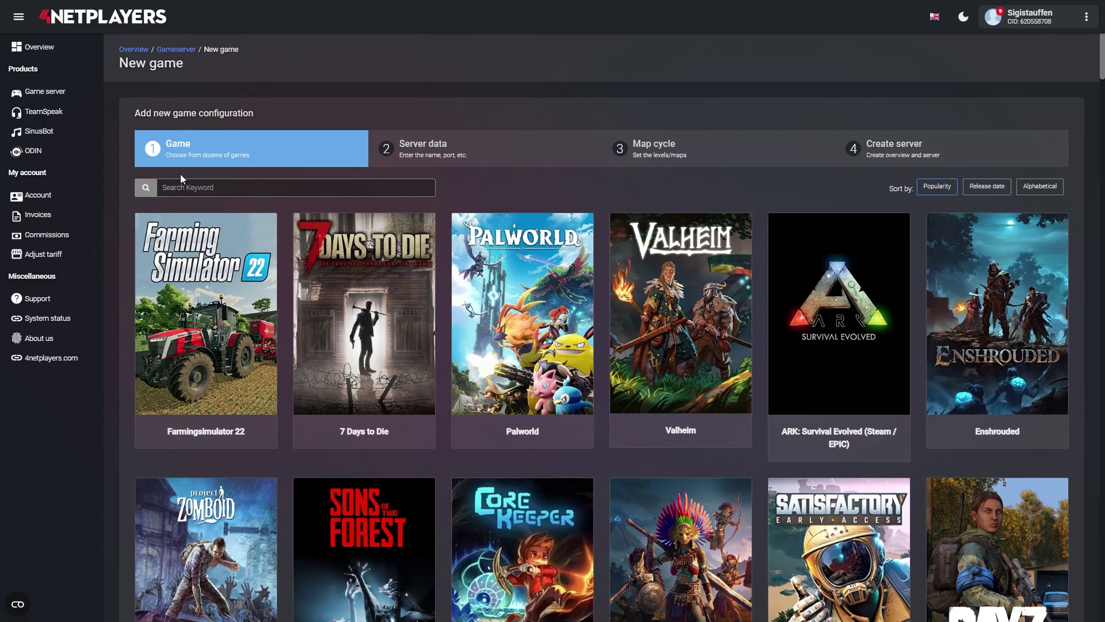
{"action": "type", "text": "Sat"}
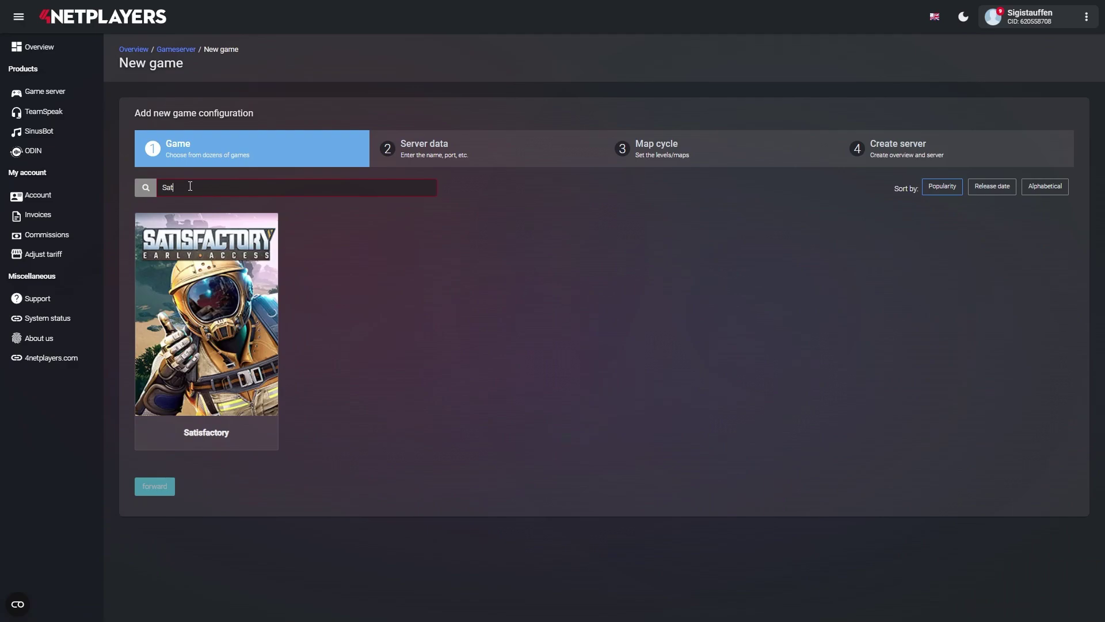
{"action": "left_click", "coordinate": [190, 318]}
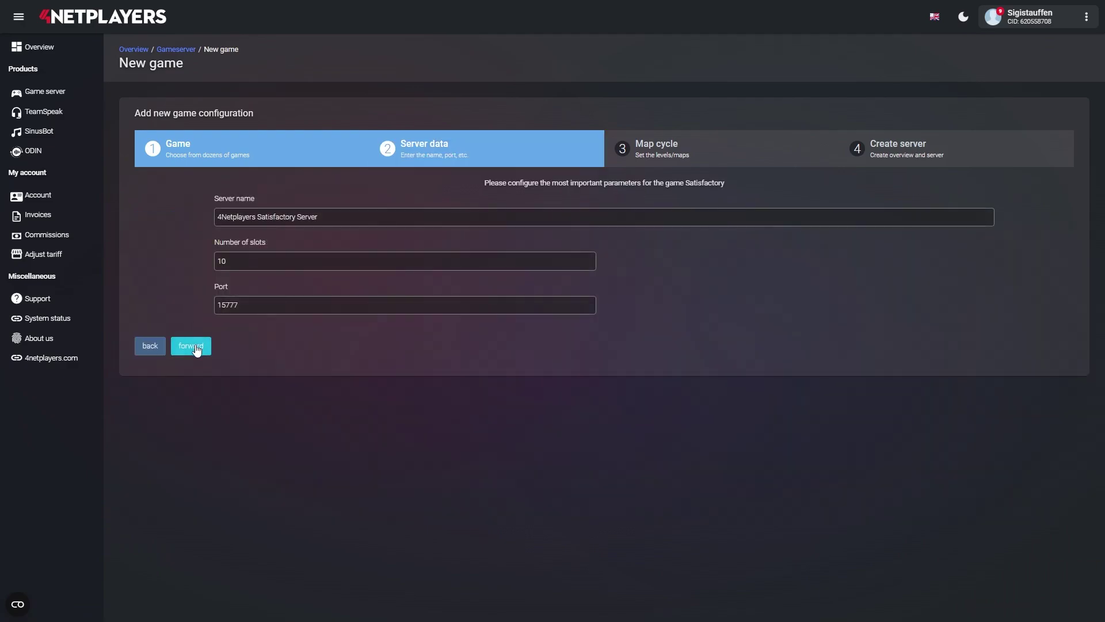
{"action": "left_click", "coordinate": [195, 345]}
{"action": "left_click", "coordinate": [202, 329]}
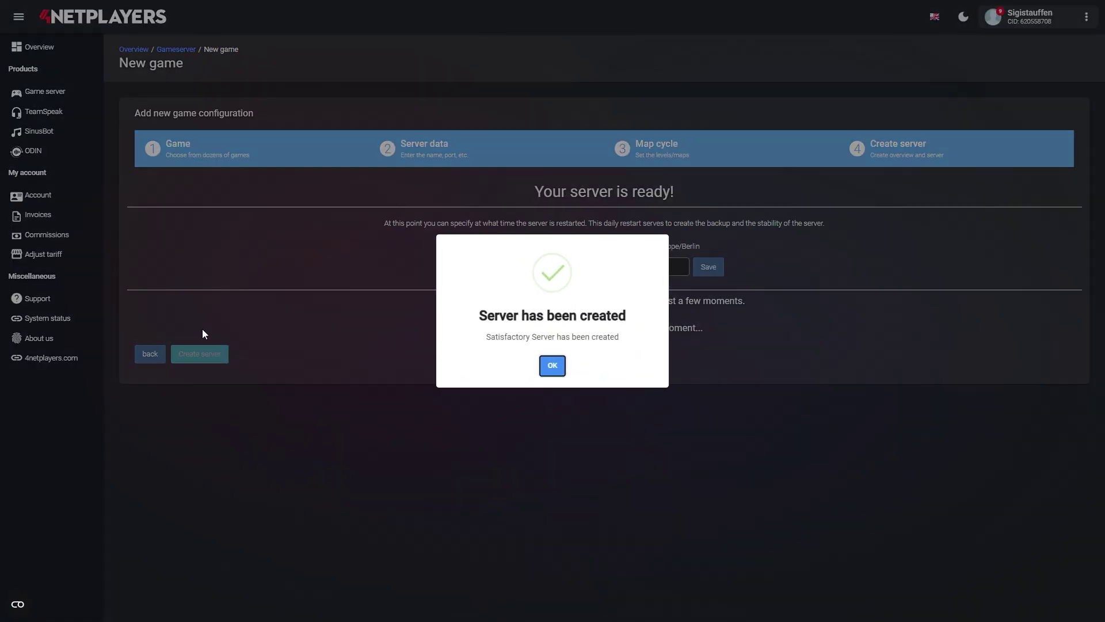
{"action": "left_click", "coordinate": [552, 367]}
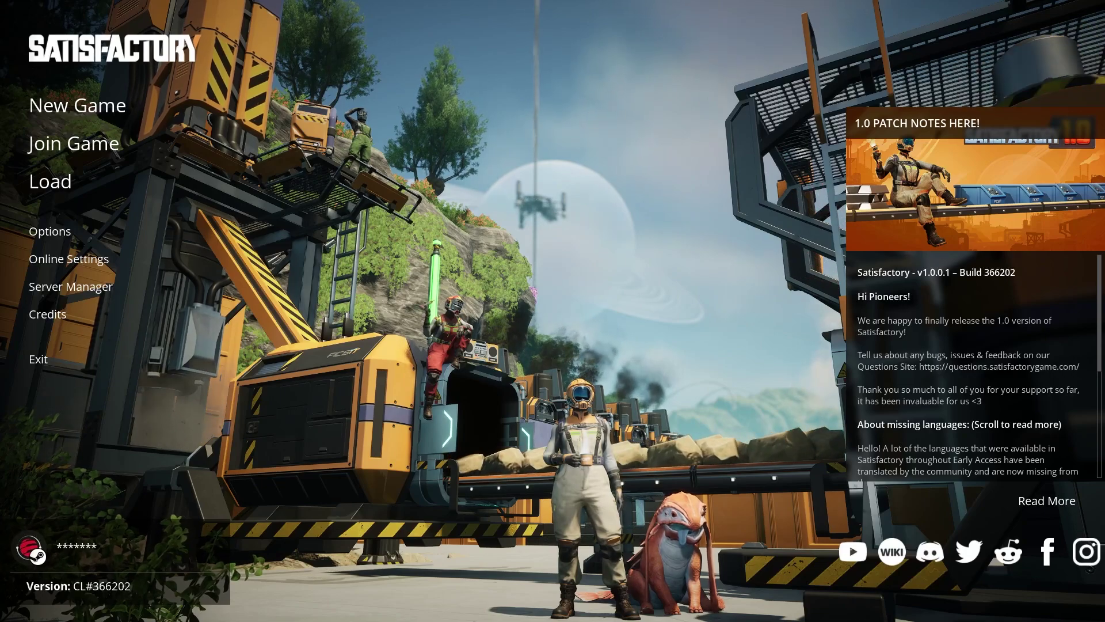
Add the rented server's IP address on port 7777 in the Server Manager
{"action": "left_click", "coordinate": [84, 292]}
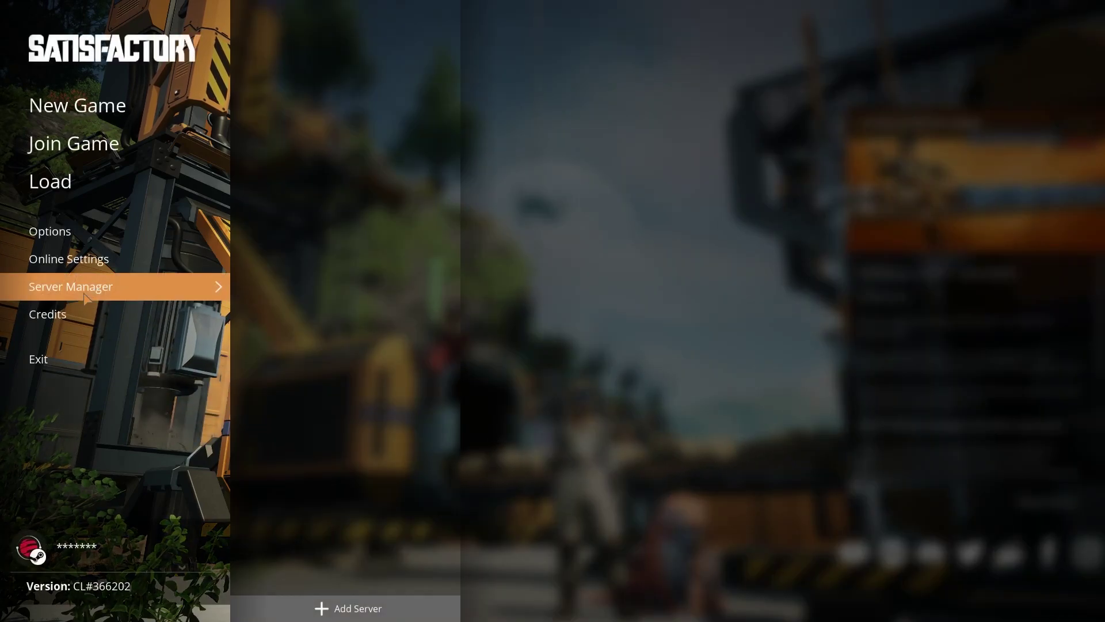
{"action": "left_click", "coordinate": [338, 604]}
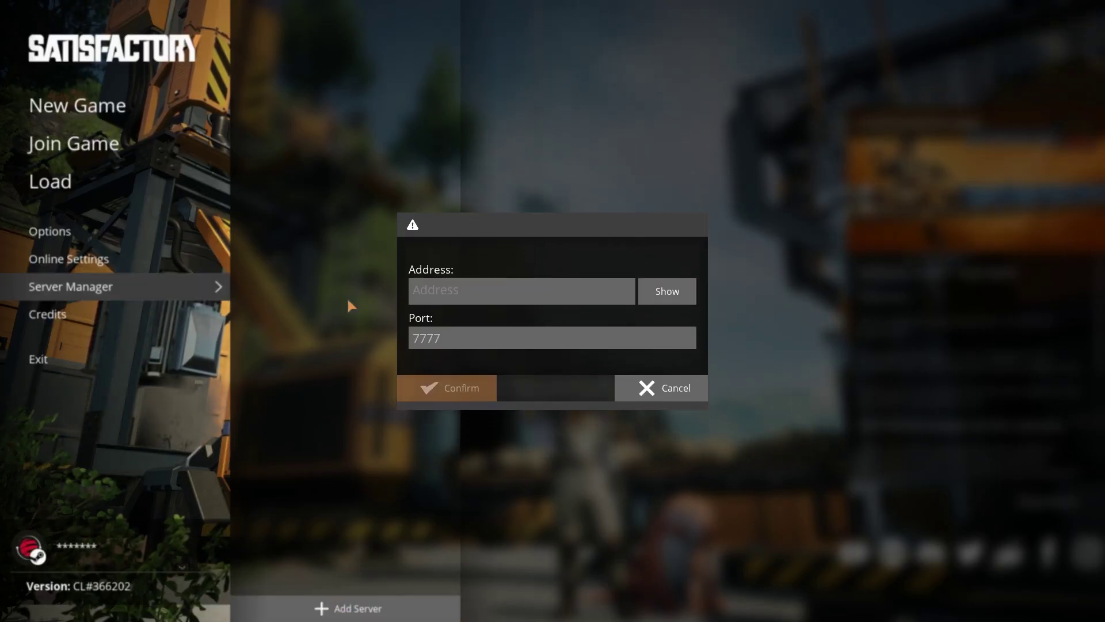
{"action": "type", "text": "•••••••••••••••••••"}
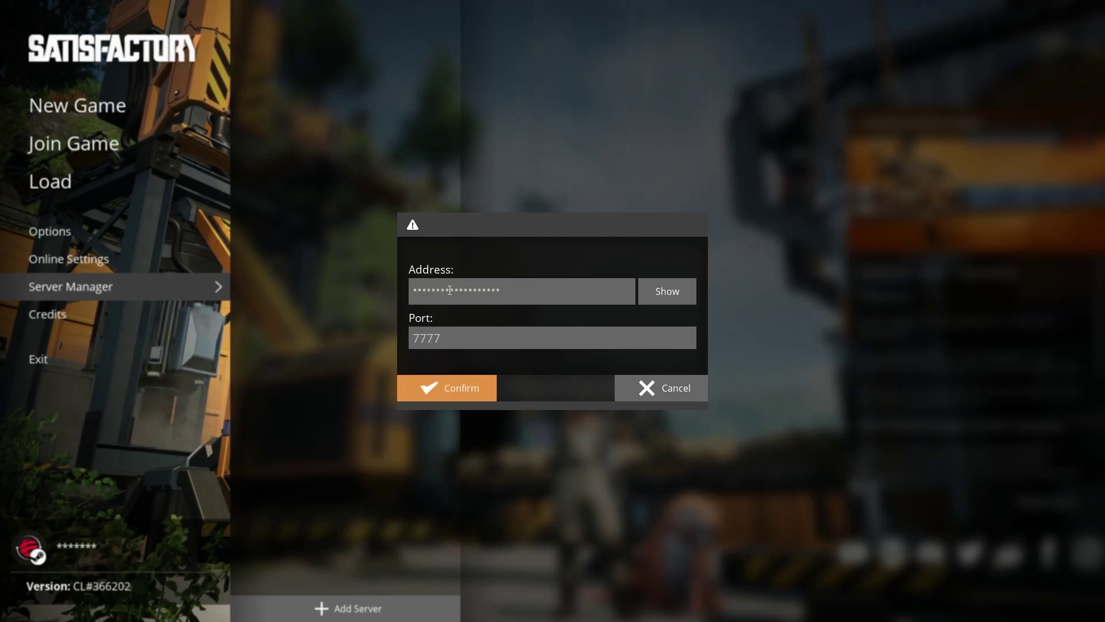
{"action": "left_click", "coordinate": [670, 291]}
{"action": "left_click", "coordinate": [469, 392]}
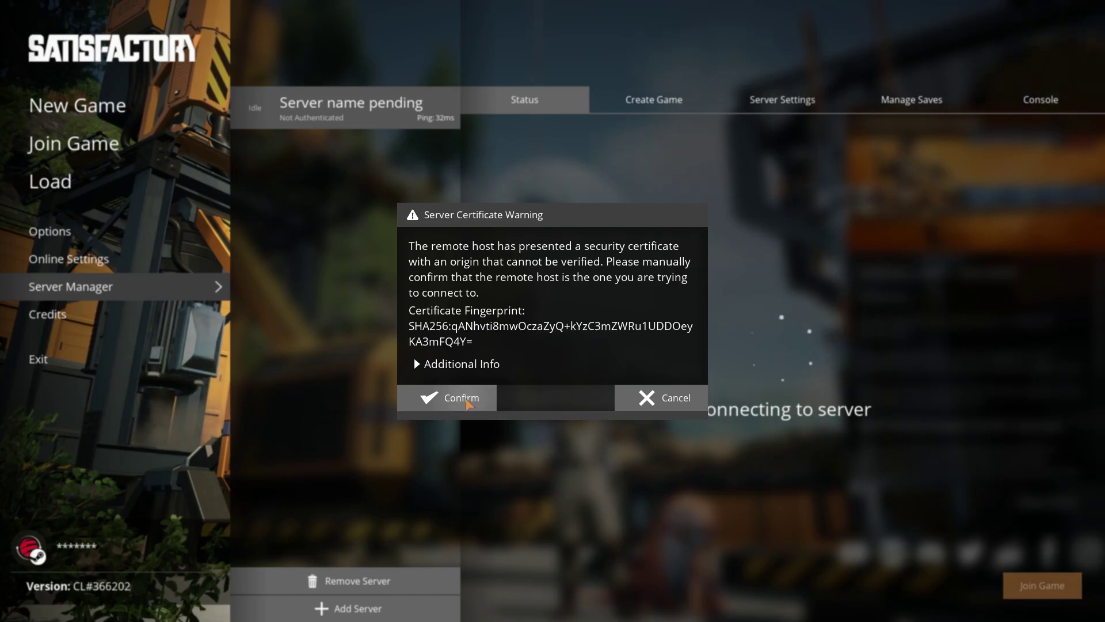
Trust the server certificate and claim the server under the name Sp8cefactory
{"action": "left_click", "coordinate": [475, 396]}
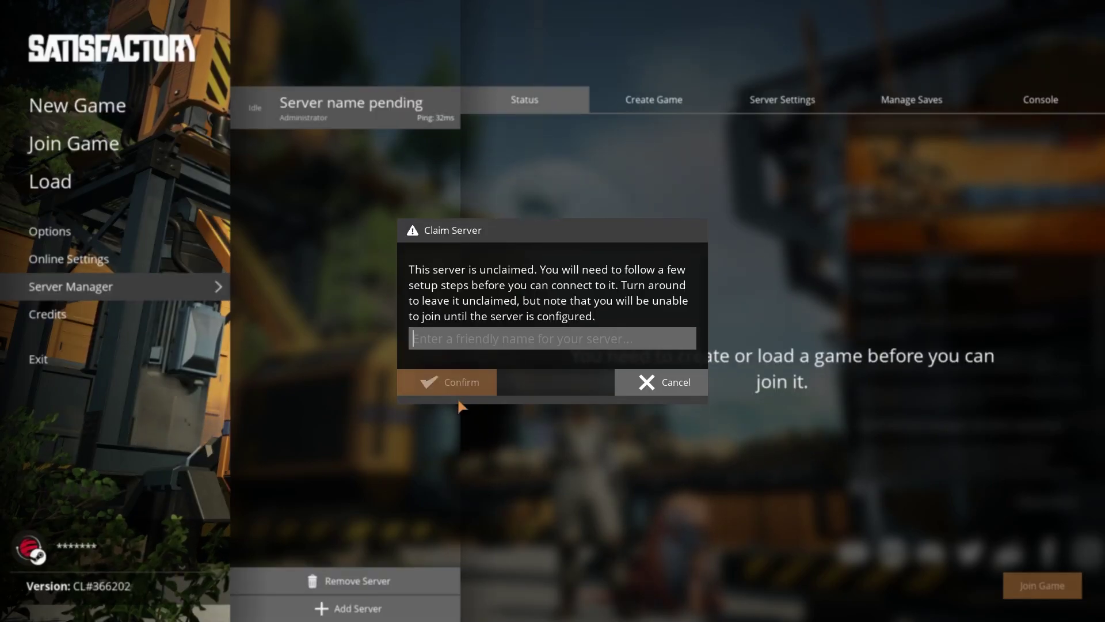
{"action": "type", "text": "Sp"}
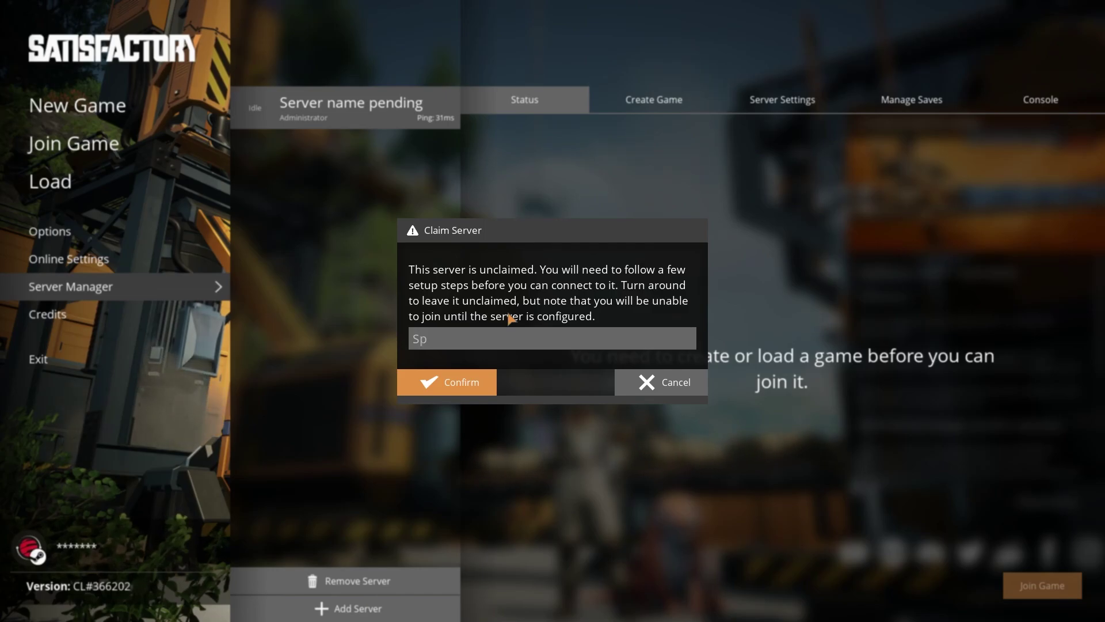
{"action": "type", "text": "8ce"}
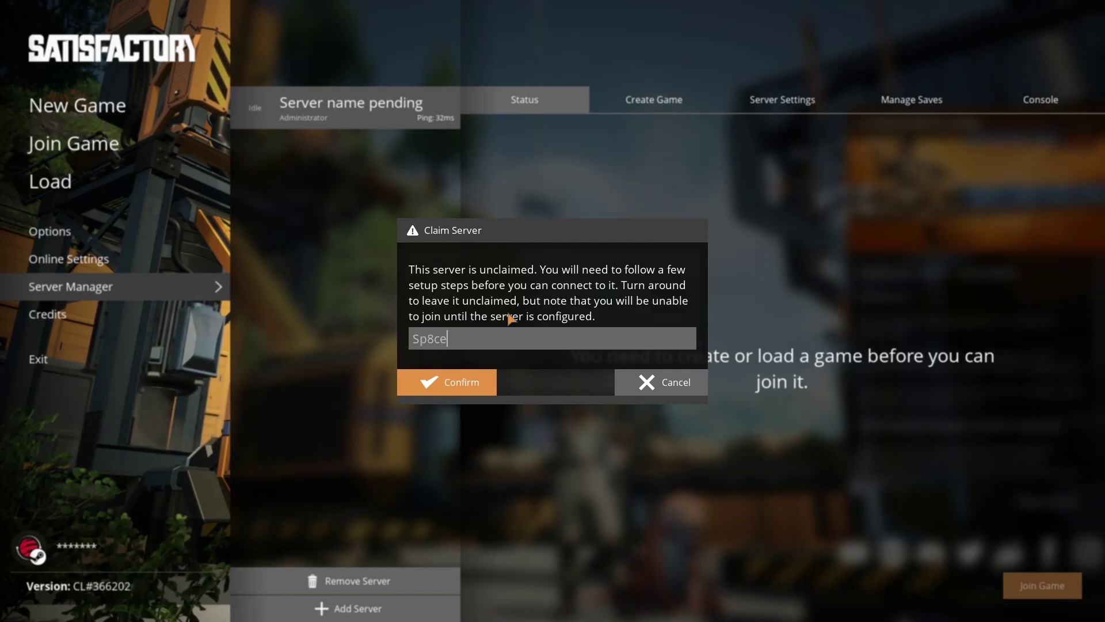
{"action": "type", "text": "fact"}
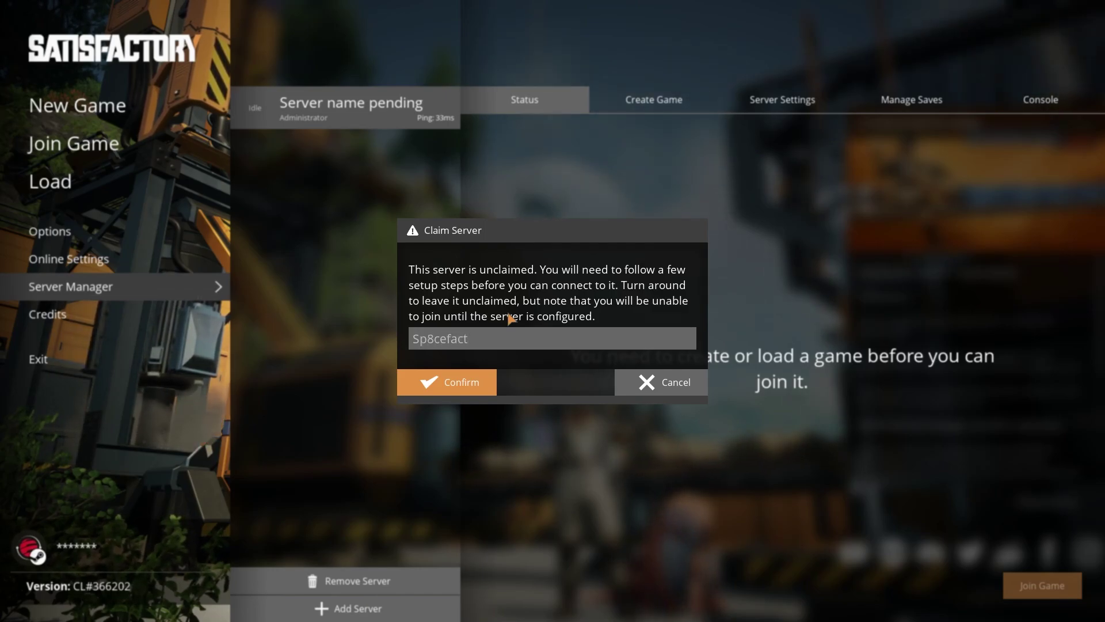
{"action": "type", "text": "or"}
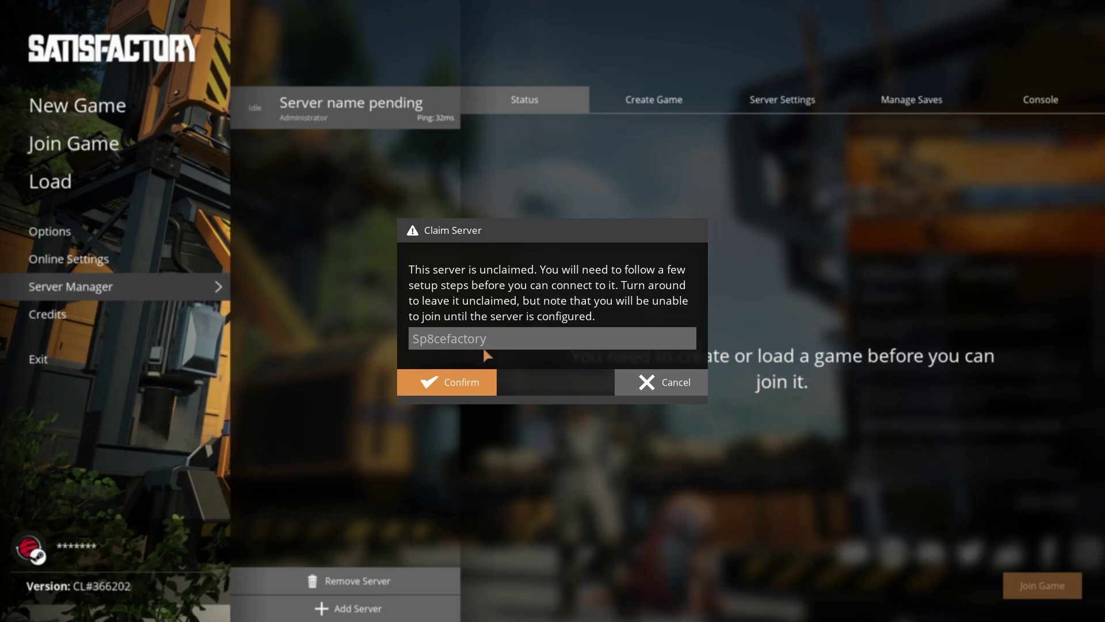
{"action": "type", "text": "y"}
{"action": "left_click", "coordinate": [464, 387]}
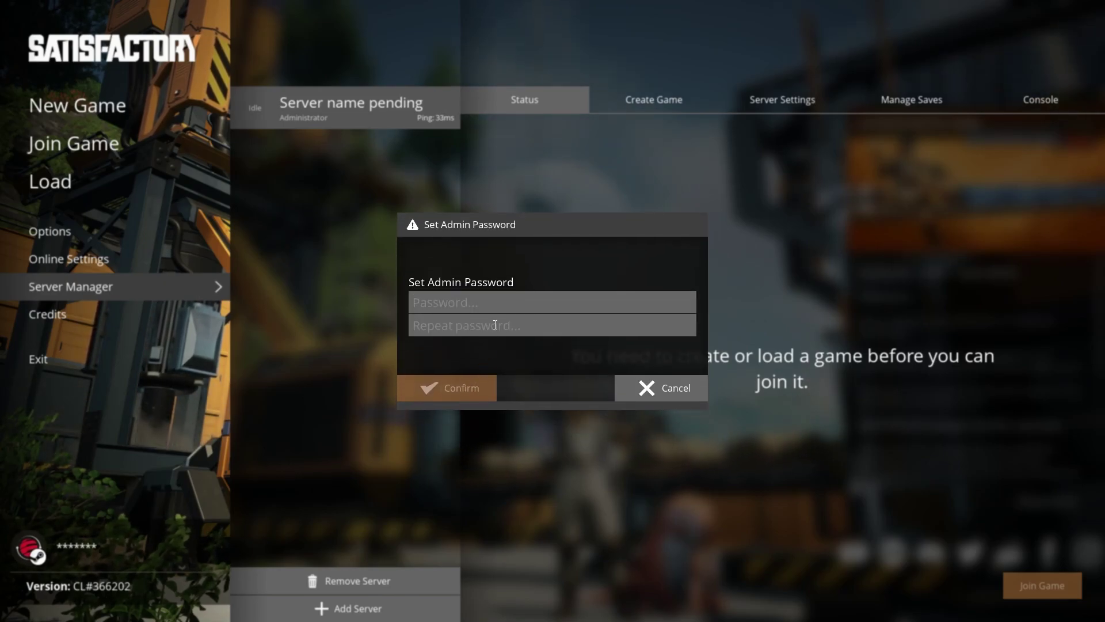
Set and repeat the server's admin password, then confirm it
{"action": "left_click", "coordinate": [499, 304]}
{"action": "type", "text": "••"}
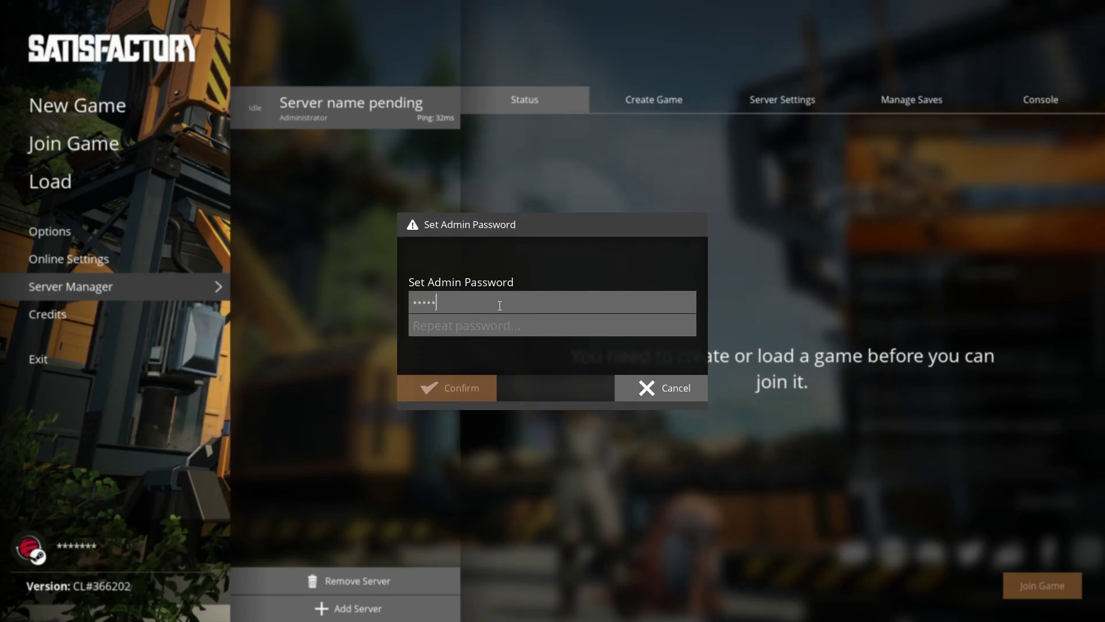
{"action": "type", "text": "•••••••"}
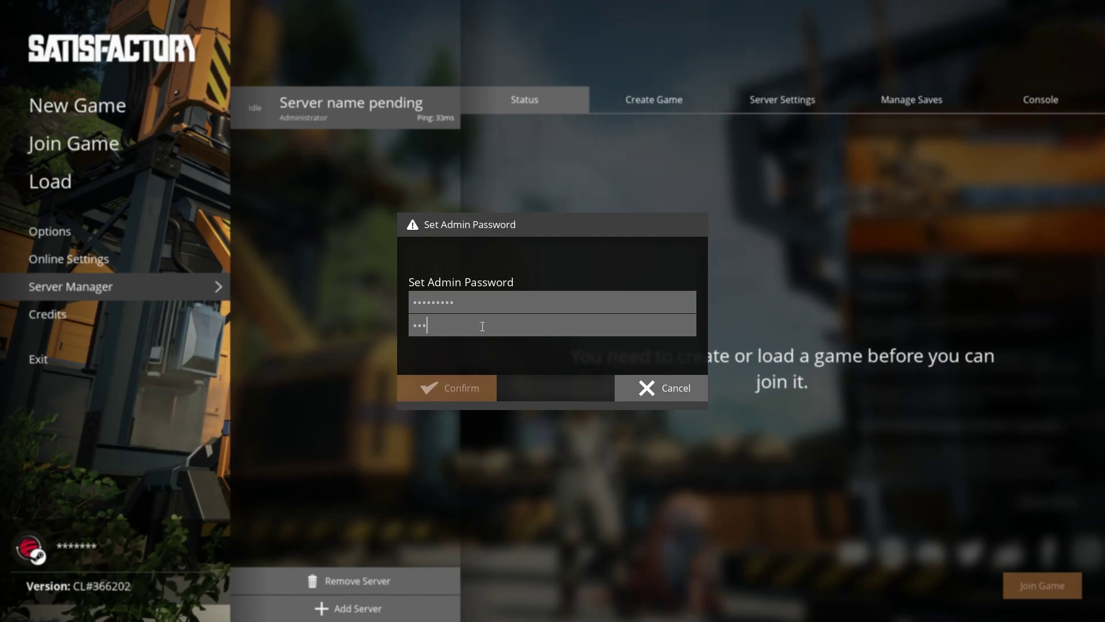
{"action": "left_click", "coordinate": [482, 327]}
{"action": "type", "text": "•••••••••"}
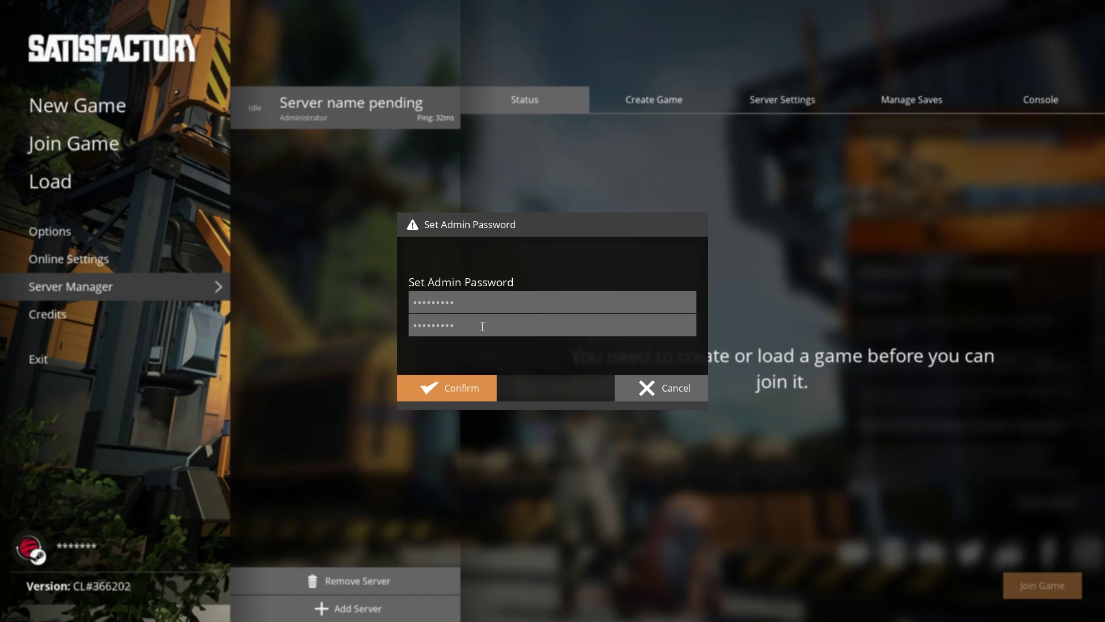
{"action": "left_click", "coordinate": [479, 393]}
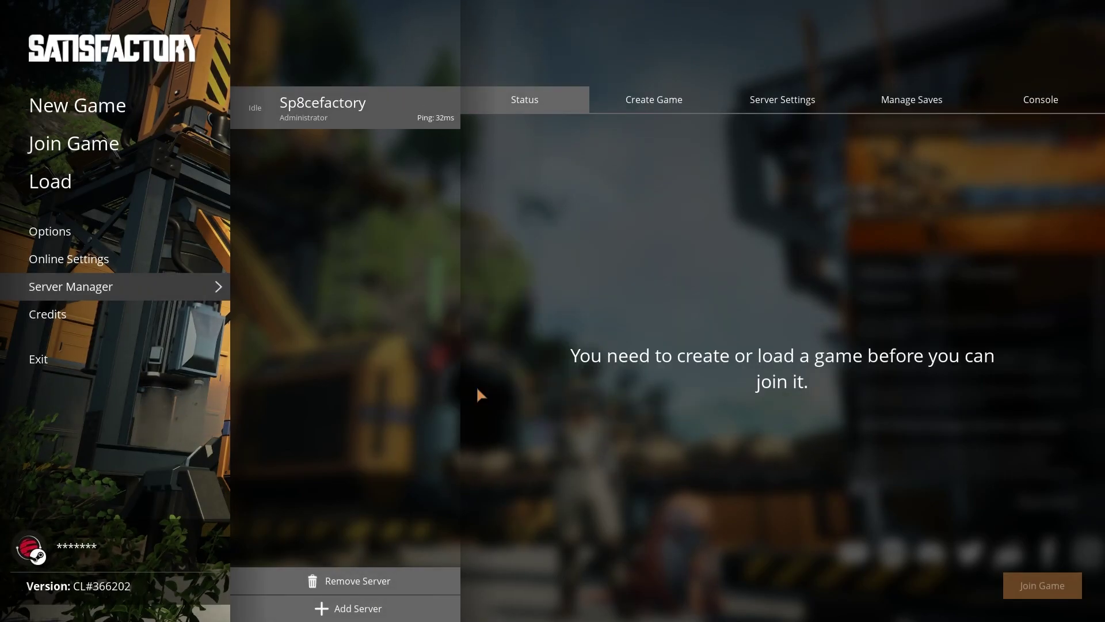
Start a new game session named Ingos Factory in the Grass Fields starting area
{"action": "left_click", "coordinate": [659, 107]}
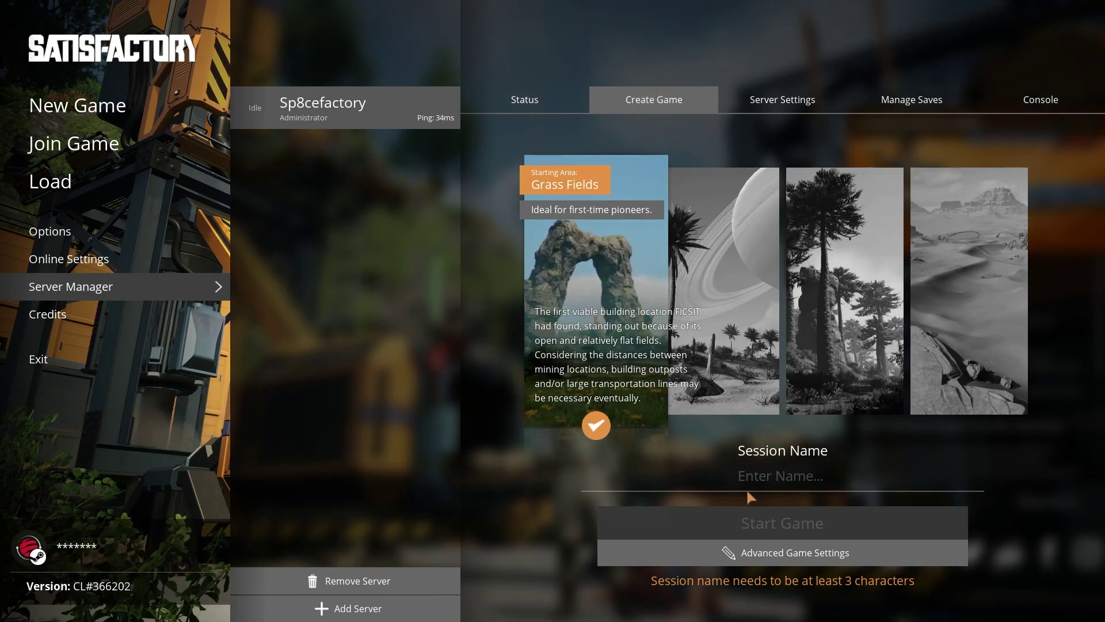
{"action": "type", "text": "I"}
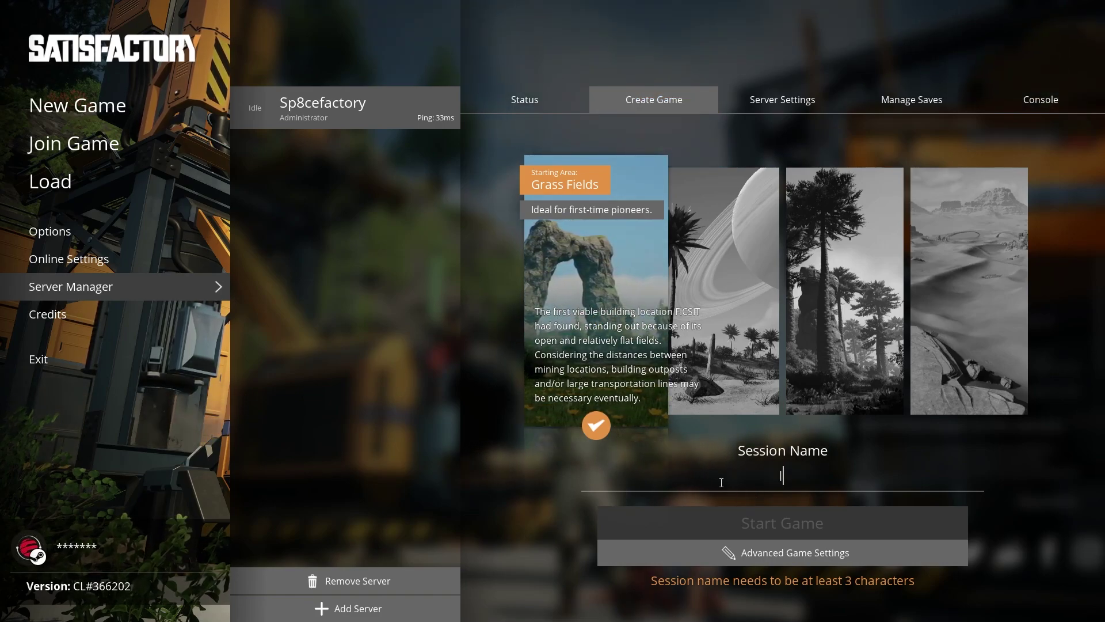
{"action": "type", "text": "ngos Fact"}
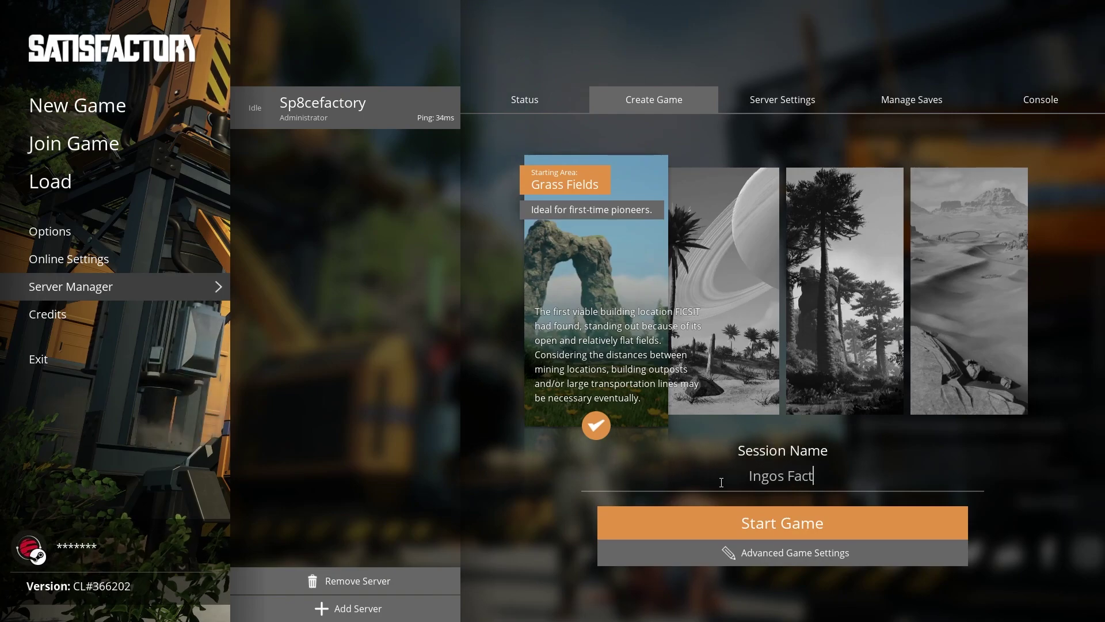
{"action": "type", "text": "ory"}
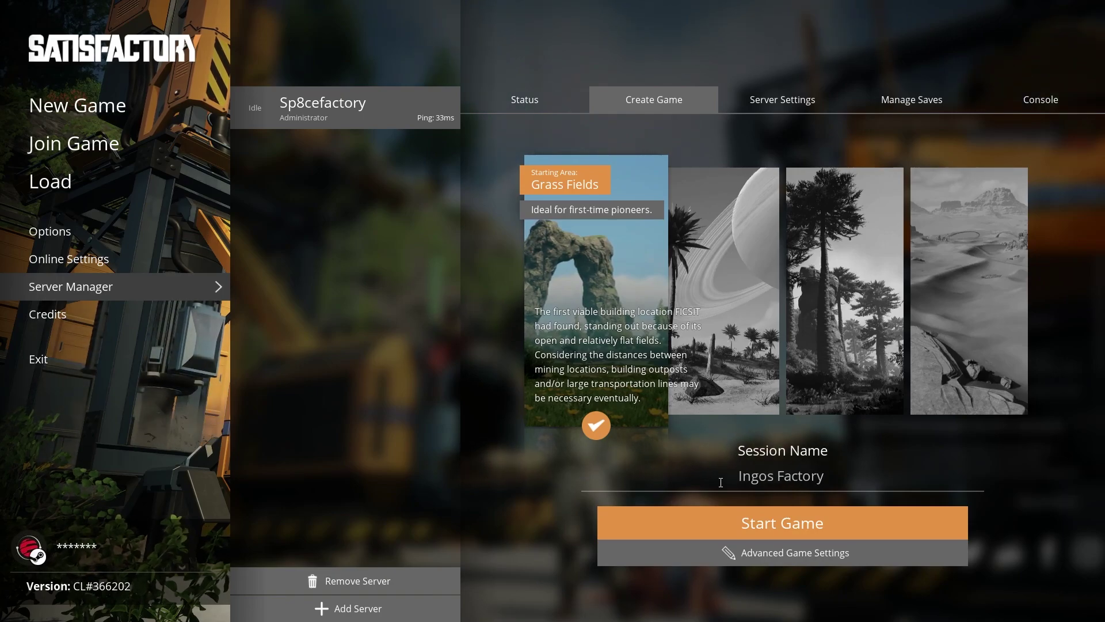
{"action": "left_click", "coordinate": [755, 525]}
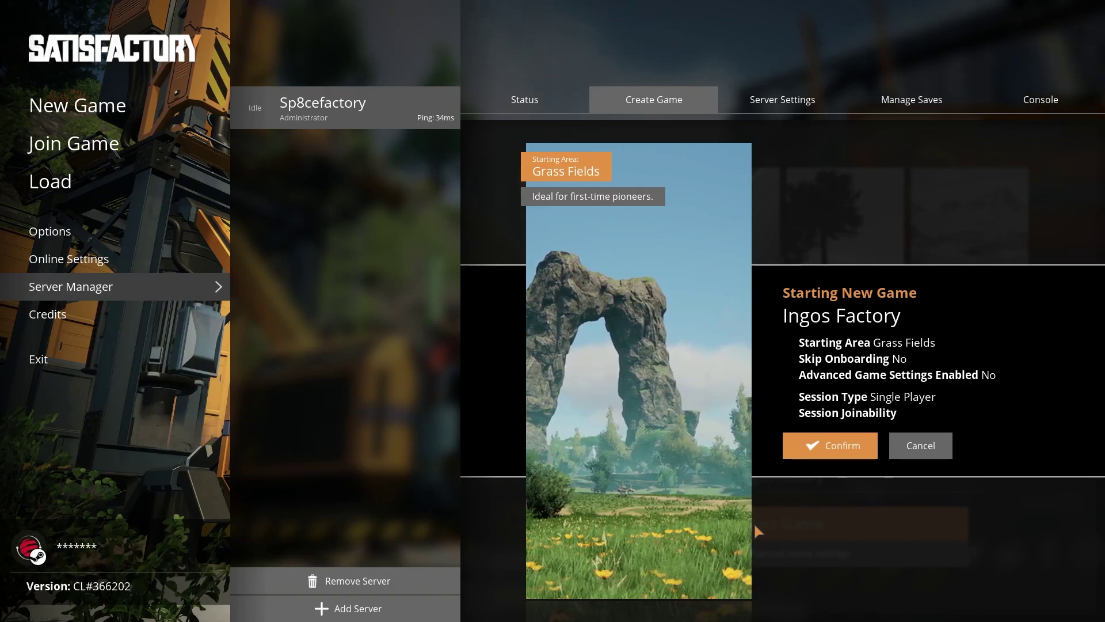
{"action": "left_click", "coordinate": [862, 443]}
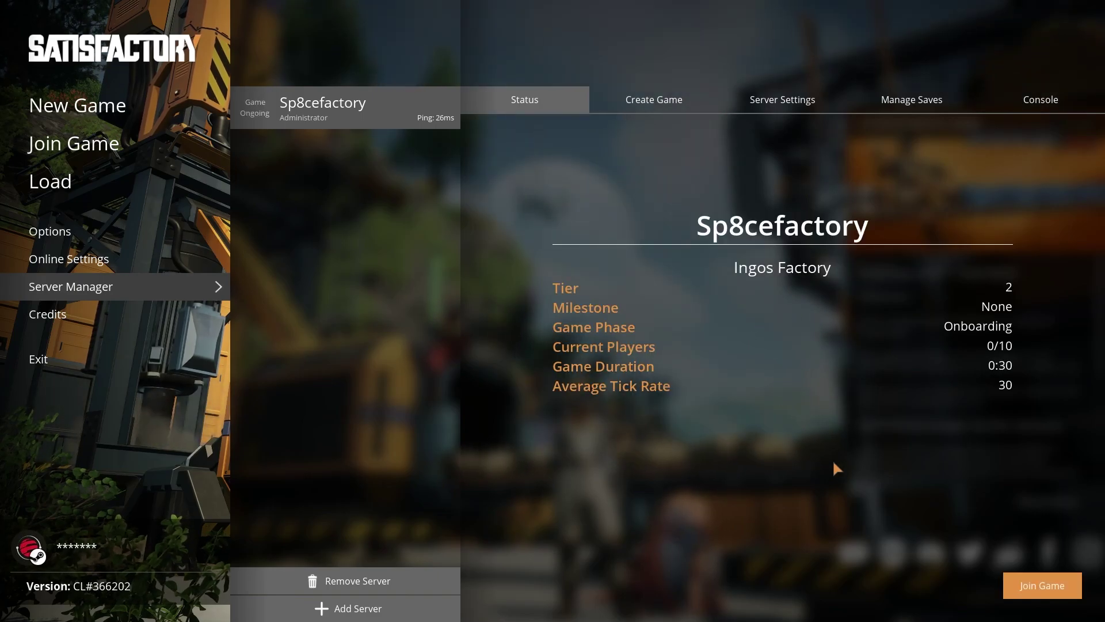
Join the game running on the Sp8cefactory server
{"action": "left_click", "coordinate": [1021, 583]}
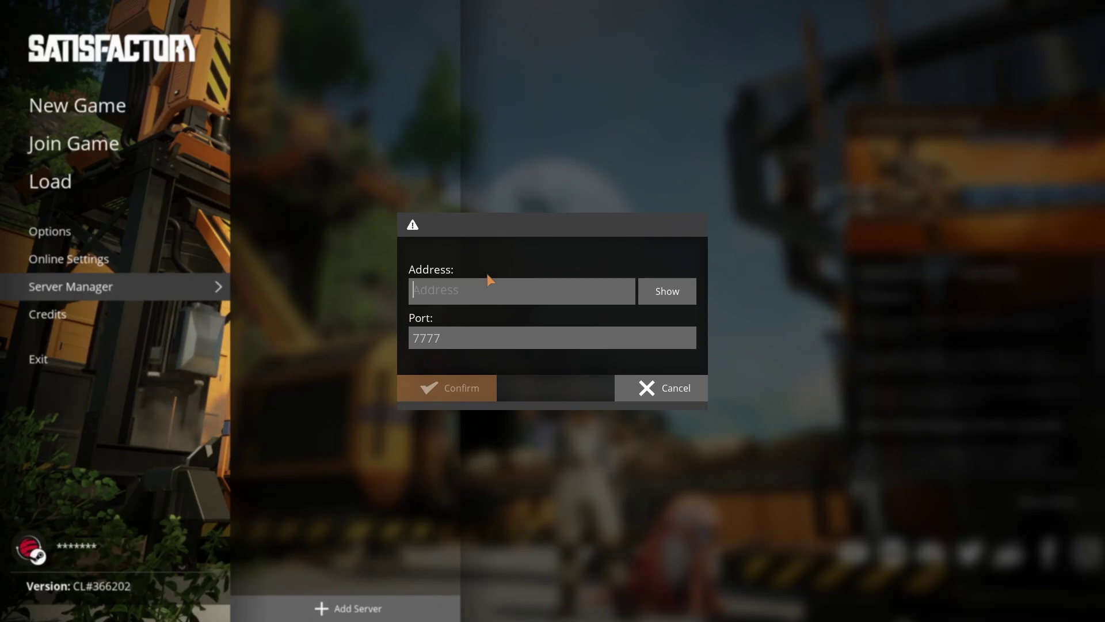
Re-add the server by pasting its address on port 7777 and trusting its certificate
{"action": "key", "text": "ctrl+v"}
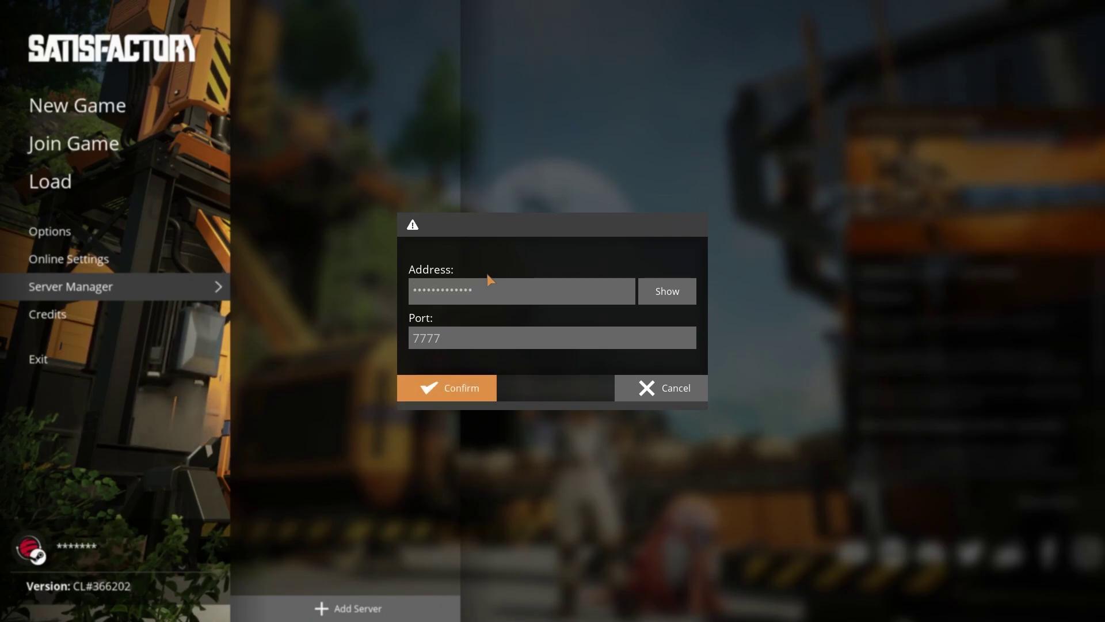
{"action": "left_click", "coordinate": [447, 389]}
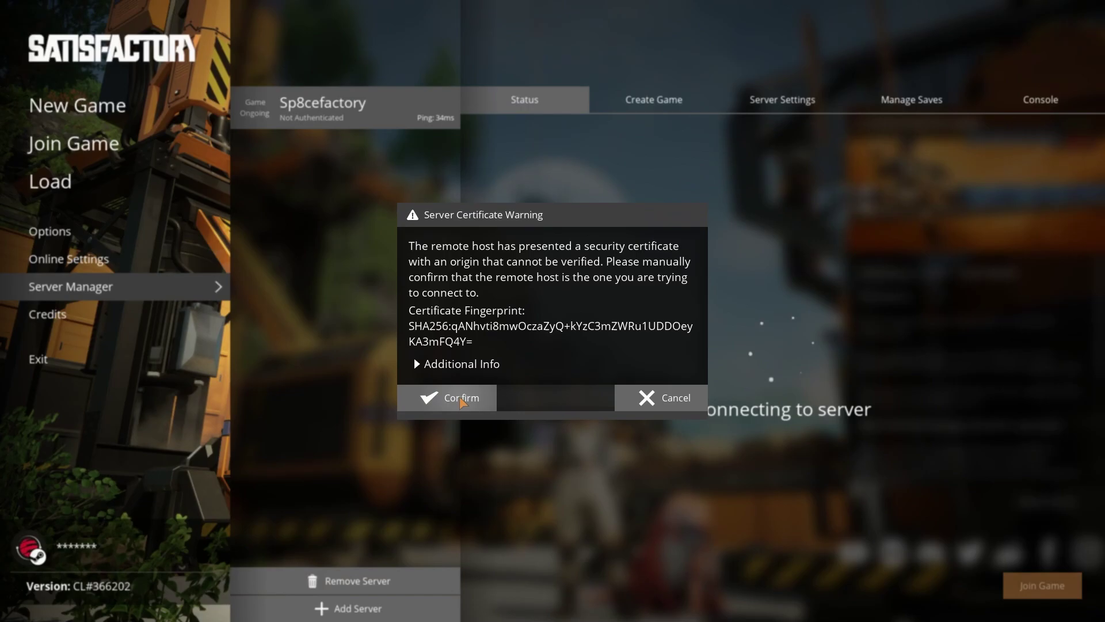
{"action": "left_click", "coordinate": [461, 398]}
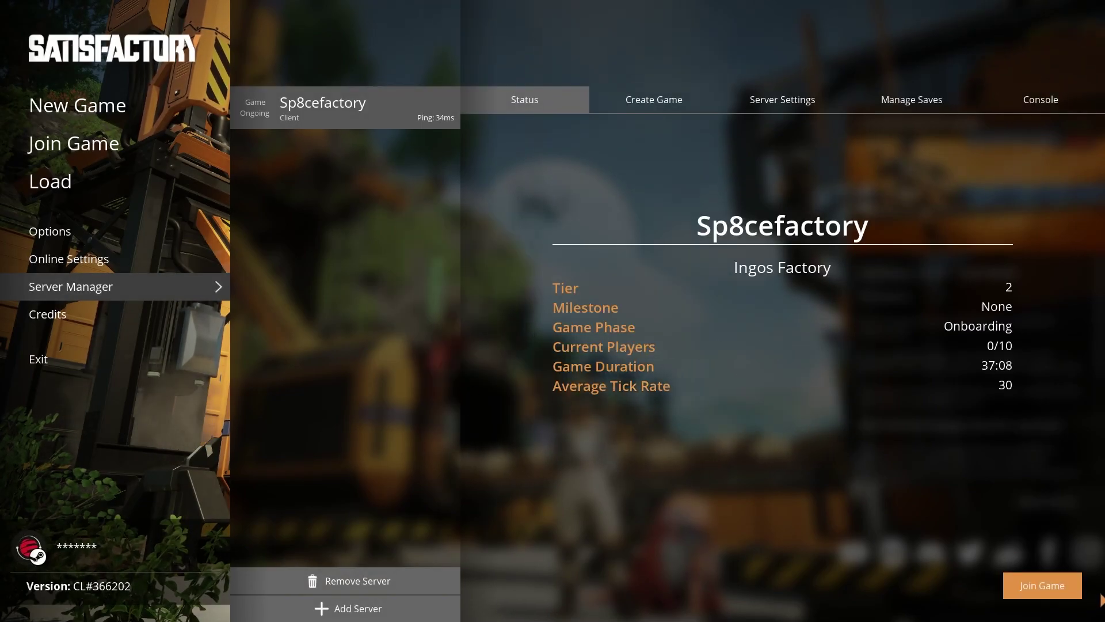
Join the Sp8cefactory game session from the Server Manager status panel
{"action": "left_click", "coordinate": [1071, 596]}
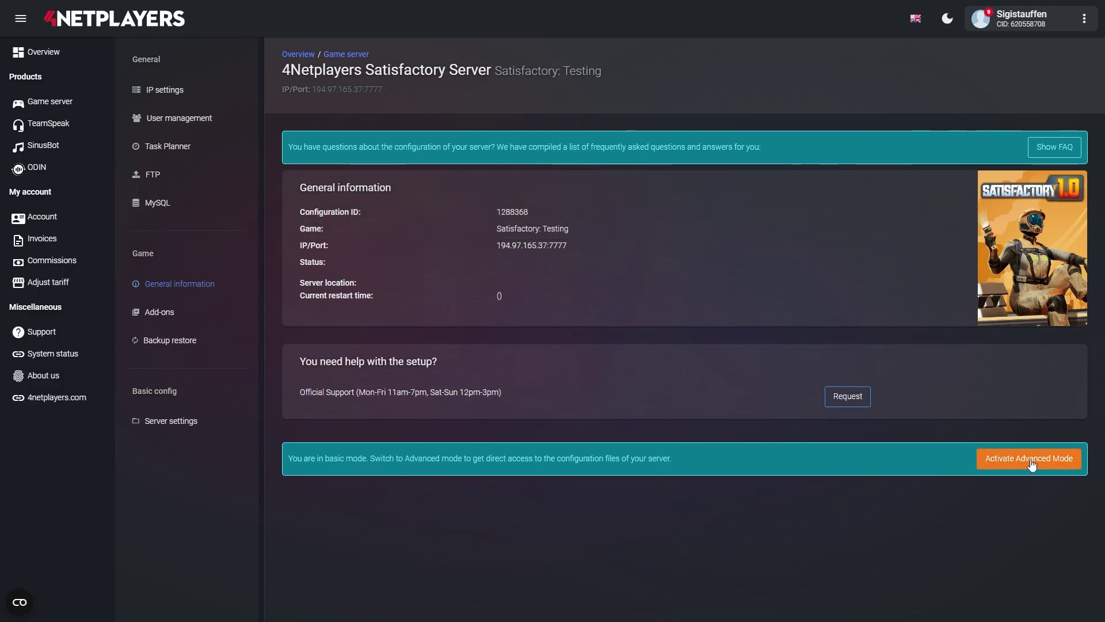
Switch the 4Netplayers Satisfactory server from basic to advanced mode
{"action": "left_click", "coordinate": [1031, 462]}
{"action": "left_click", "coordinate": [499, 380]}
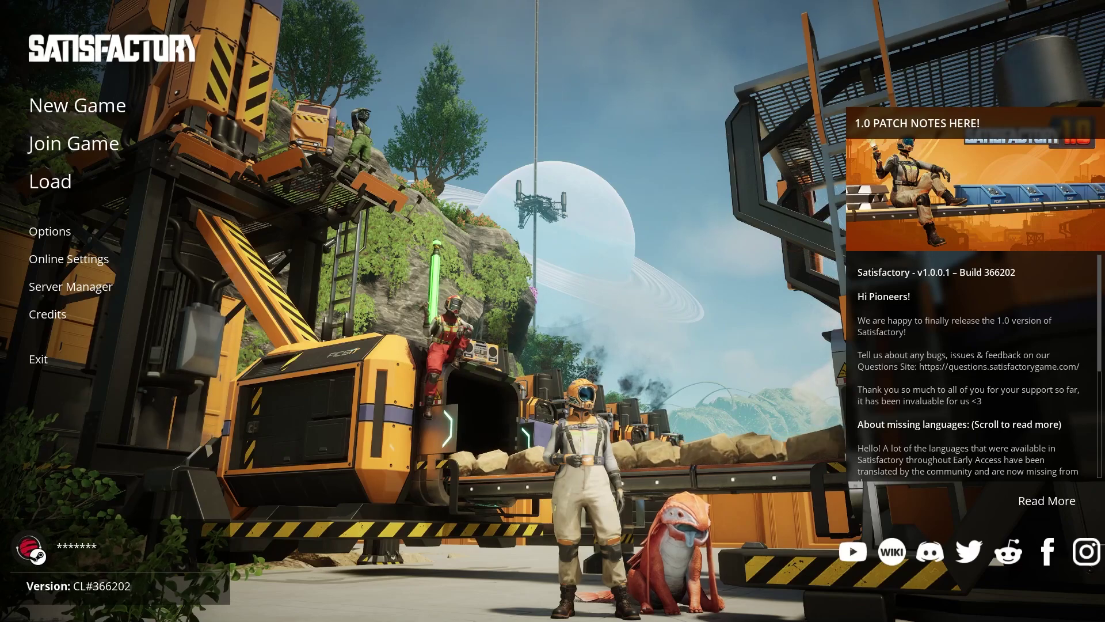
Open Sp8cefactory's server settings and authenticate as Administrator with the admin password
{"action": "left_click", "coordinate": [134, 290]}
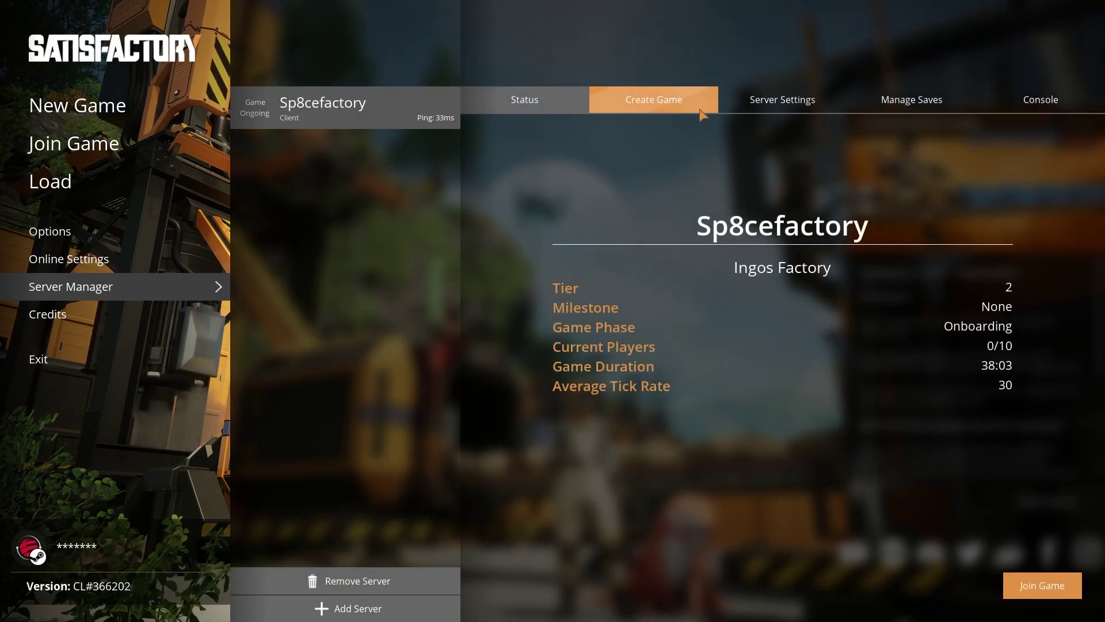
{"action": "left_click", "coordinate": [782, 104]}
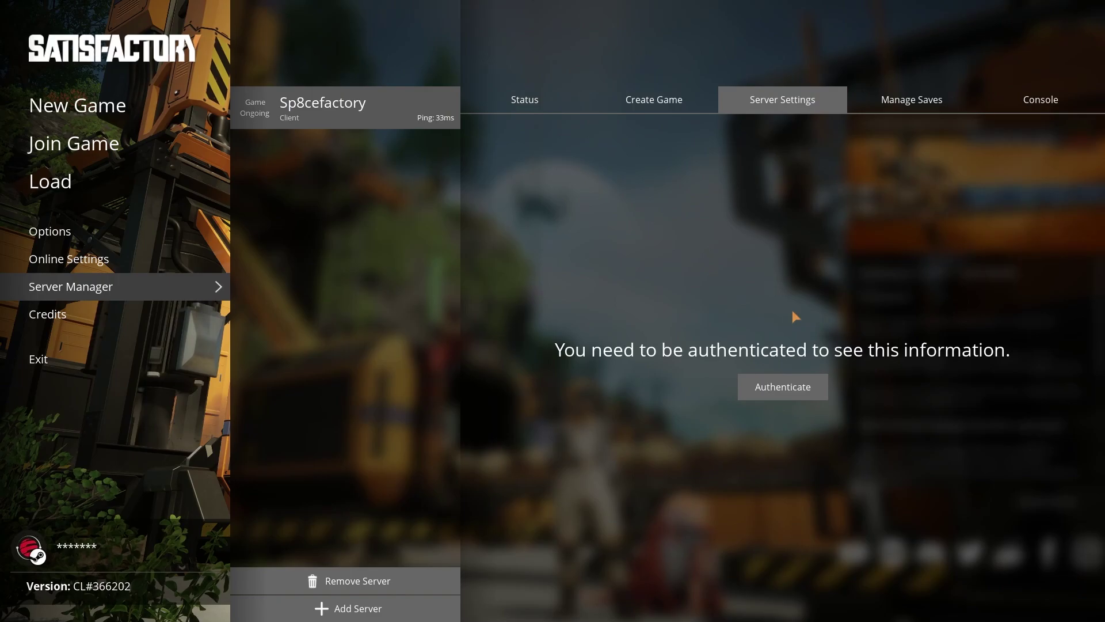
{"action": "left_click", "coordinate": [776, 396]}
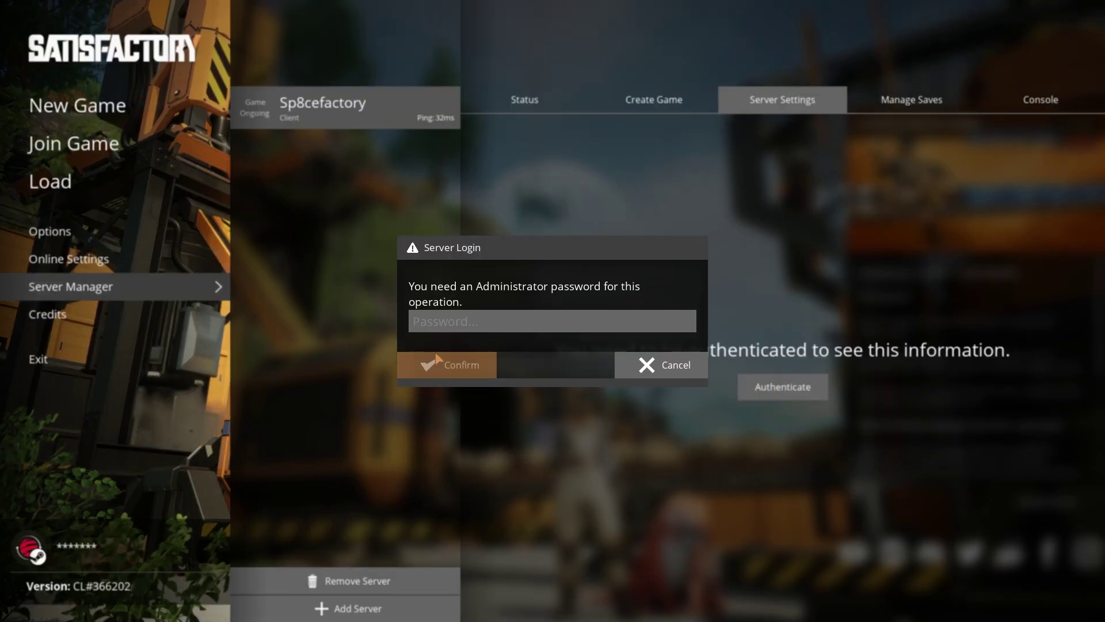
{"action": "type", "text": "••"}
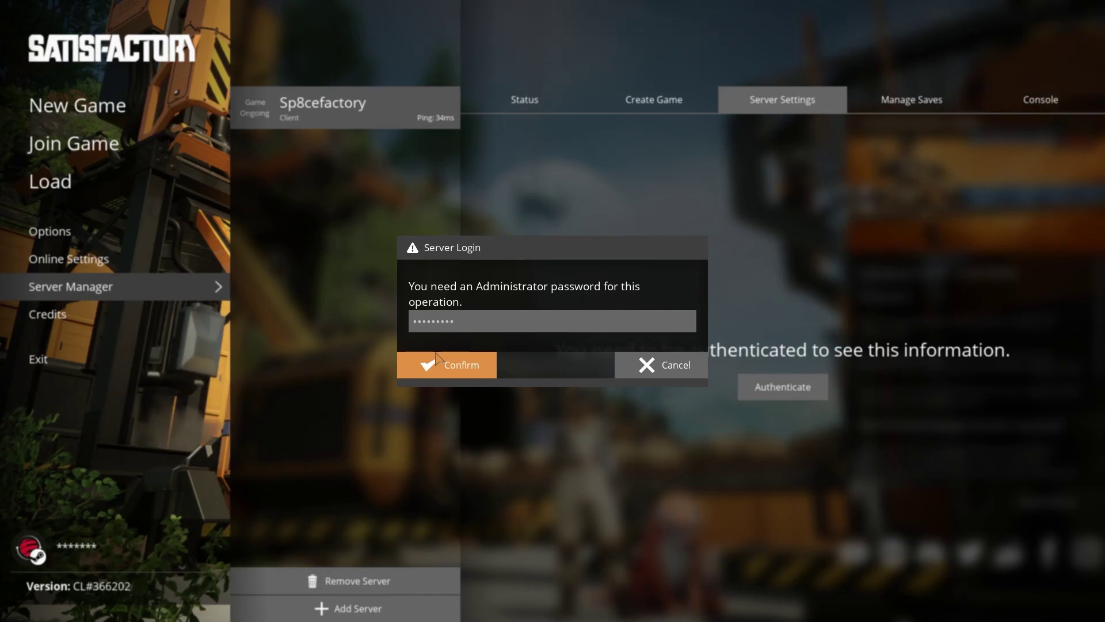
{"action": "left_click", "coordinate": [438, 359]}
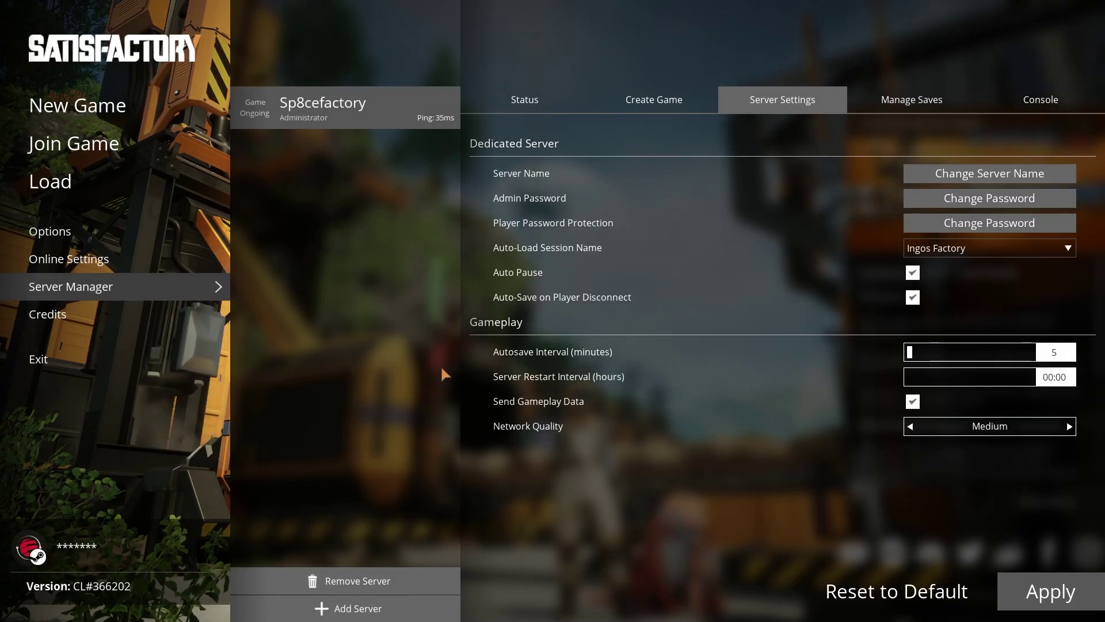
Rename the server to Ingos Pompoese Fabrik
{"action": "left_click", "coordinate": [950, 174]}
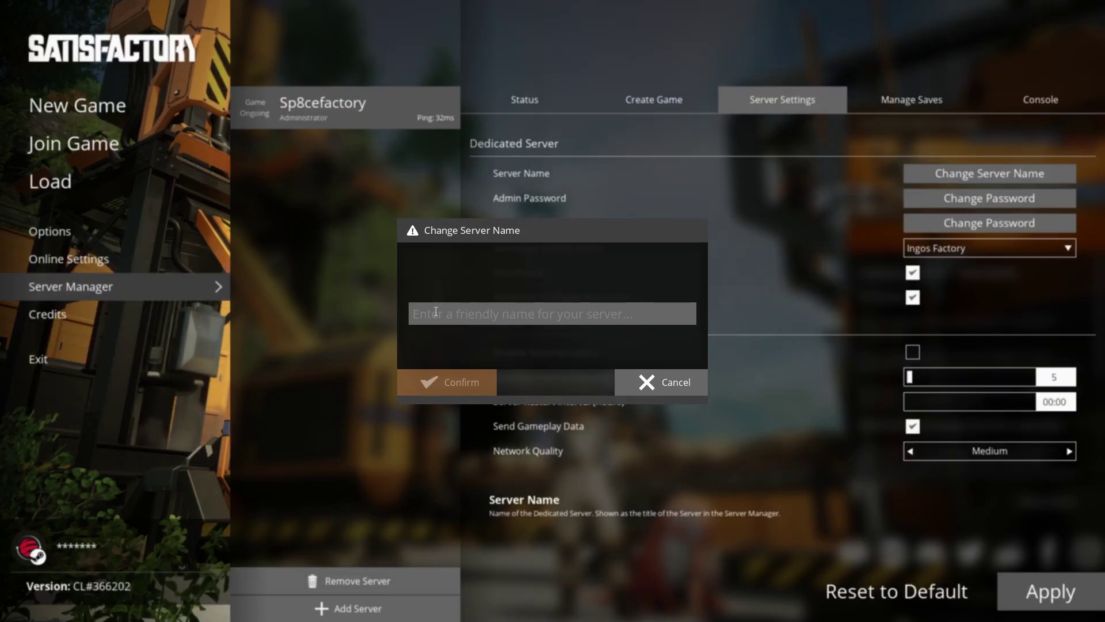
{"action": "left_click", "coordinate": [436, 311]}
{"action": "type", "text": "Ingos Pomp"}
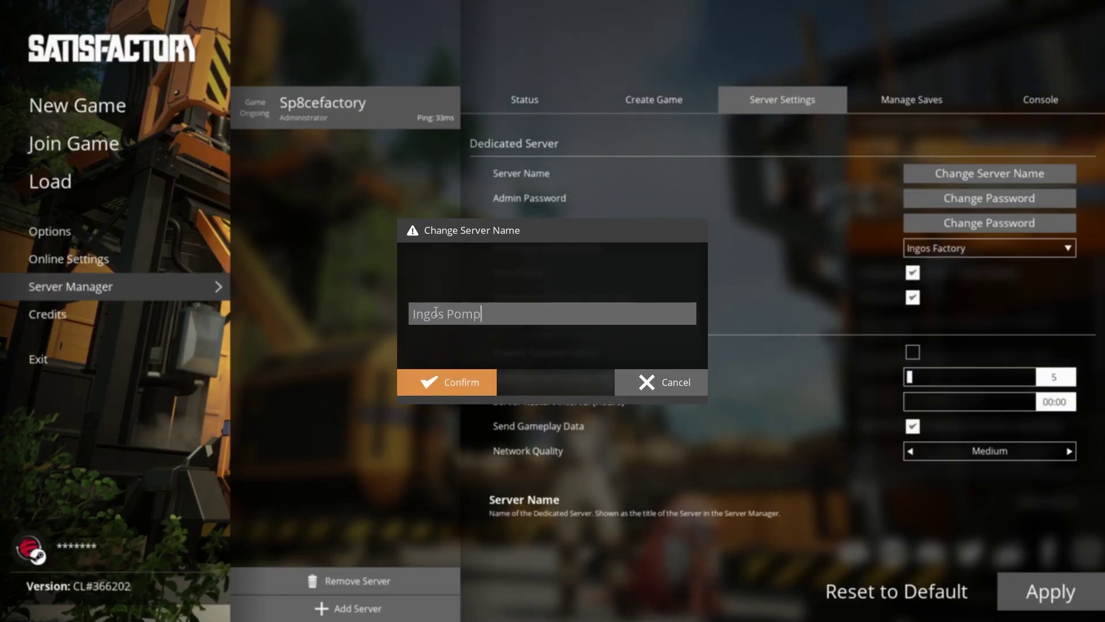
{"action": "type", "text": "oese Fabrik"}
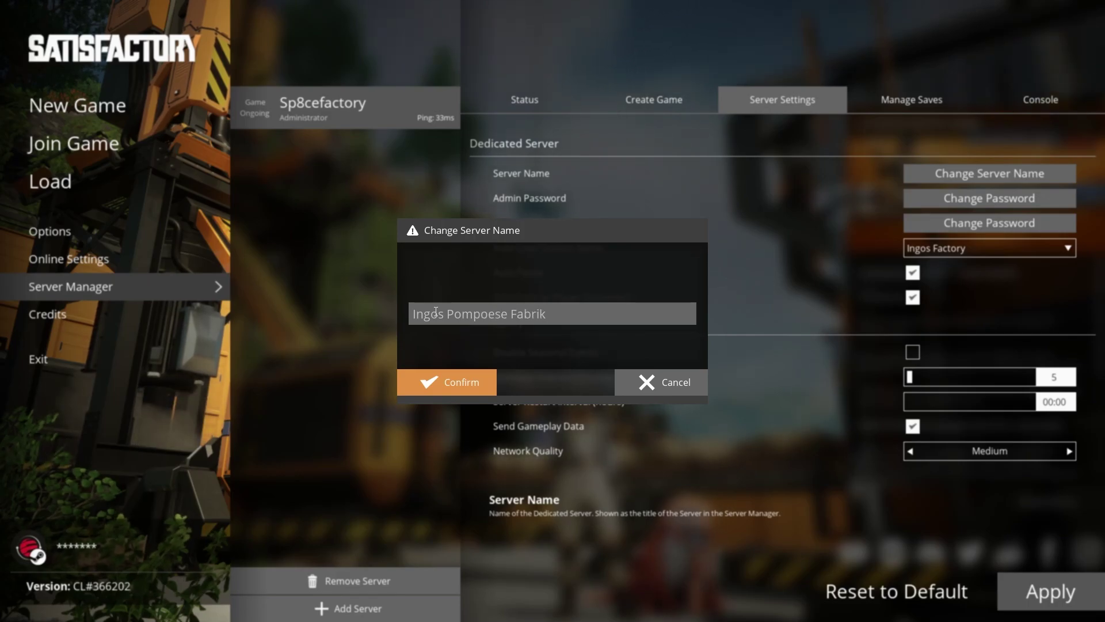
{"action": "left_click", "coordinate": [458, 384]}
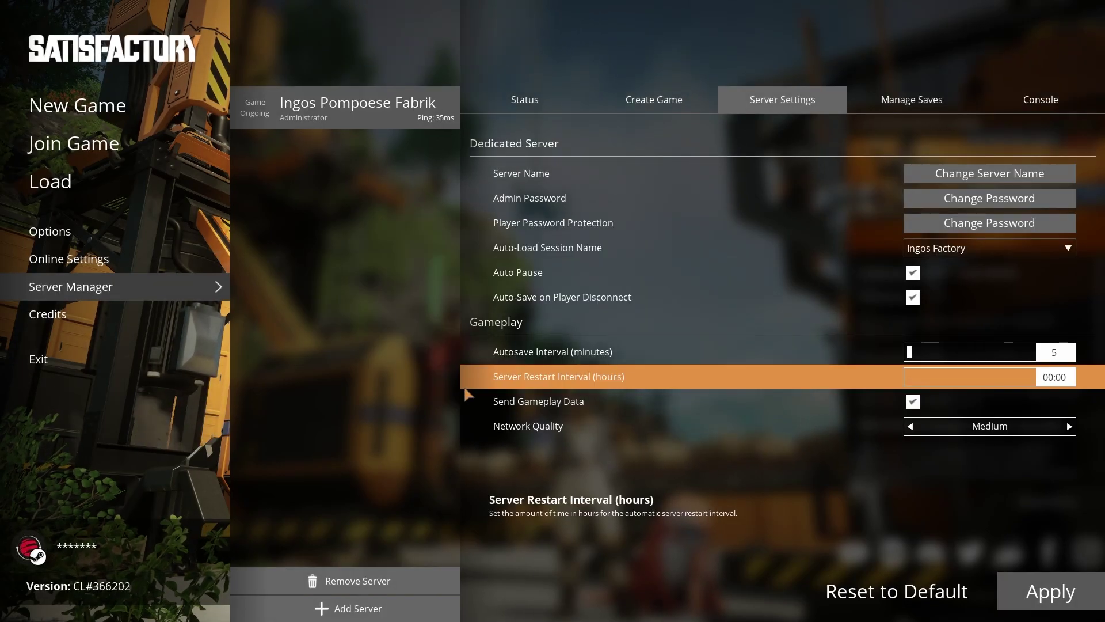
Change the server's admin password
{"action": "left_click", "coordinate": [908, 201]}
{"action": "type", "text": "••"}
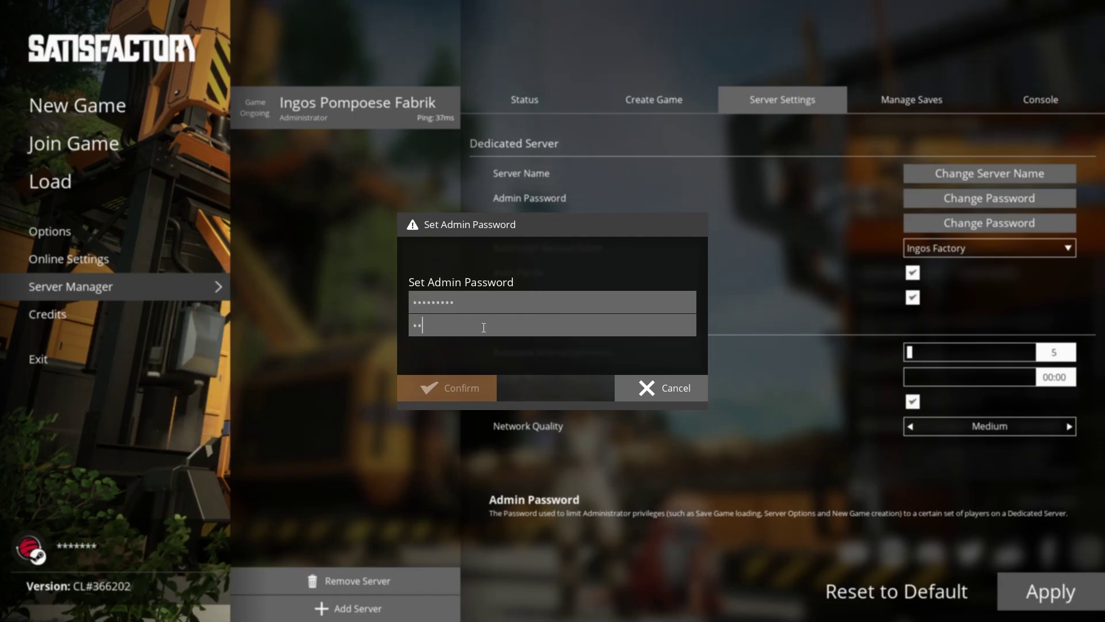
{"action": "type", "text": "•••••••"}
{"action": "left_click", "coordinate": [450, 392]}
Protect the server with a player join password, entered twice
{"action": "left_click", "coordinate": [970, 225]}
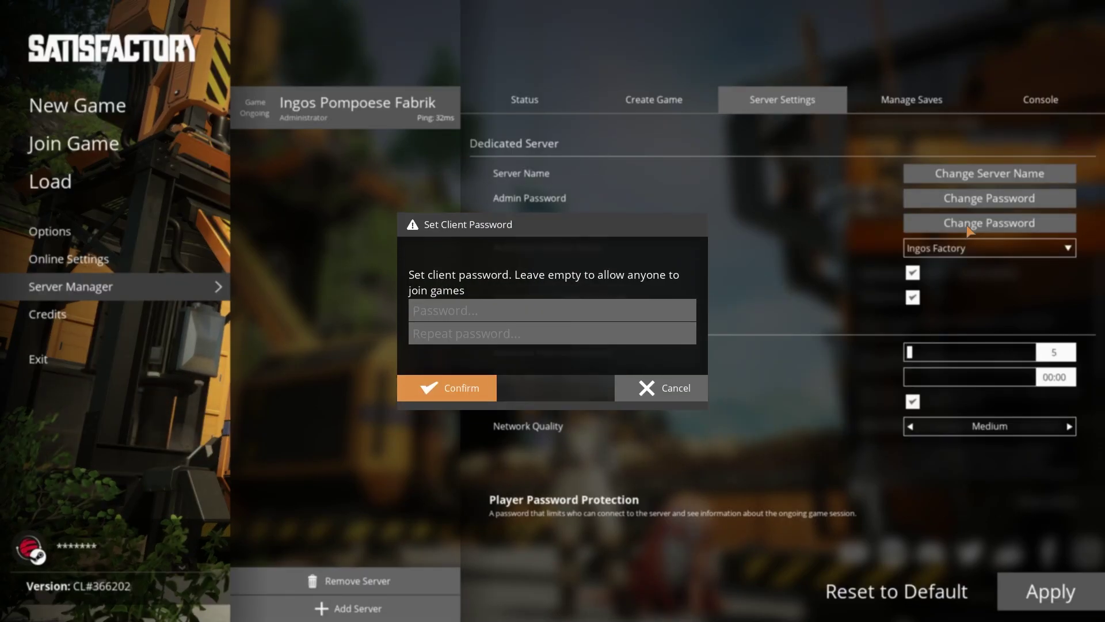
{"action": "type", "text": "•••••••"}
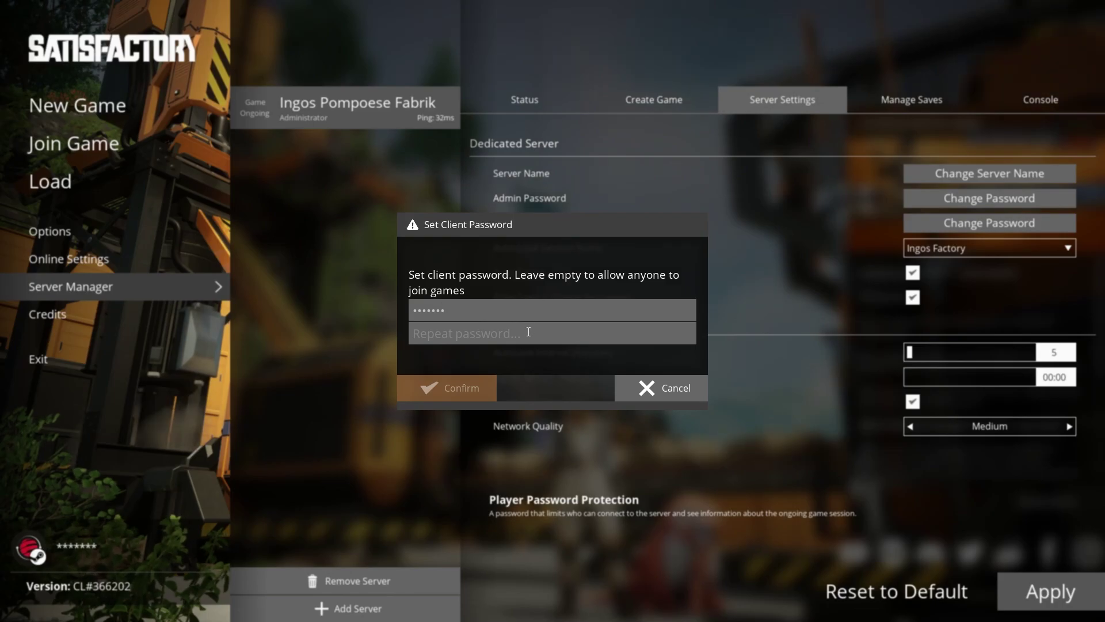
{"action": "left_click", "coordinate": [529, 331]}
{"action": "type", "text": "•••••••"}
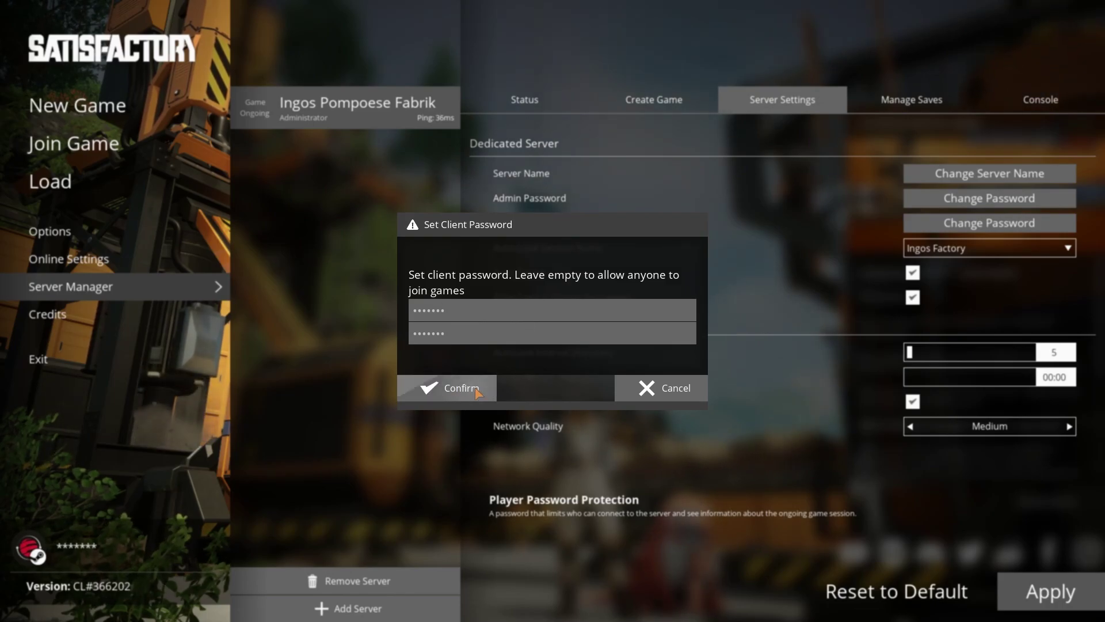
{"action": "left_click", "coordinate": [476, 392]}
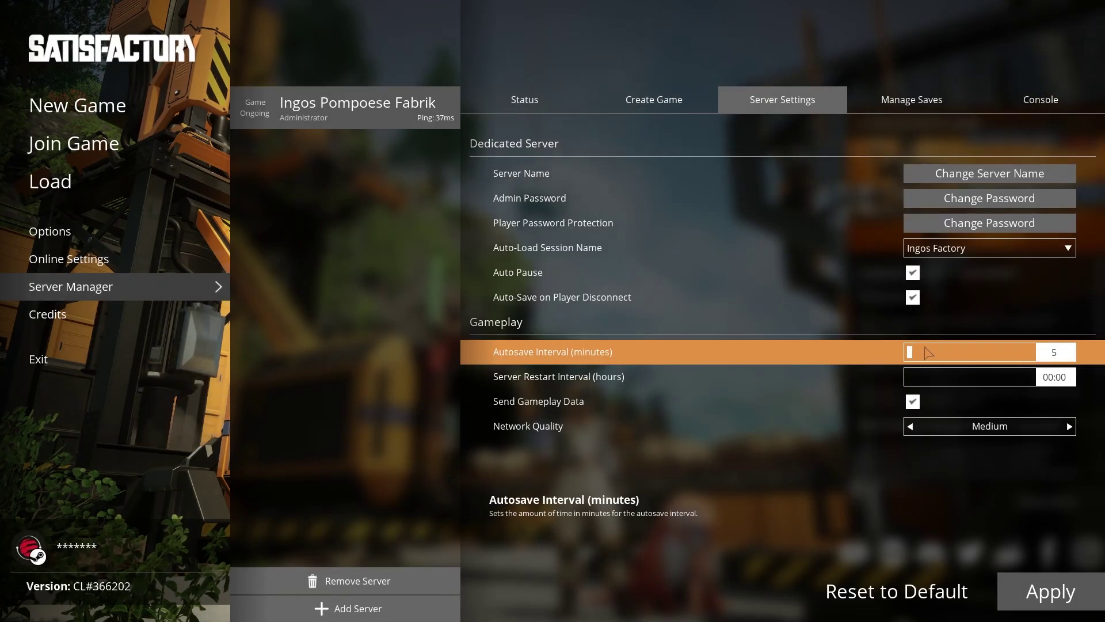
Set the Autosave Interval slider to 6 minutes, then apply and confirm the server setting changes
{"action": "key", "text": "Right"}
{"action": "key", "text": "Right"}
{"action": "key", "text": "Right"}
{"action": "key", "text": "Right"}
{"action": "key", "text": "Right"}
{"action": "key", "text": "Right"}
{"action": "key", "text": "Right"}
{"action": "key", "text": "Right"}
{"action": "key", "text": "Right"}
{"action": "key", "text": "Right"}
{"action": "key", "text": "Right"}
{"action": "key", "text": "Right"}
{"action": "key", "text": "Right"}
{"action": "key", "text": "Right"}
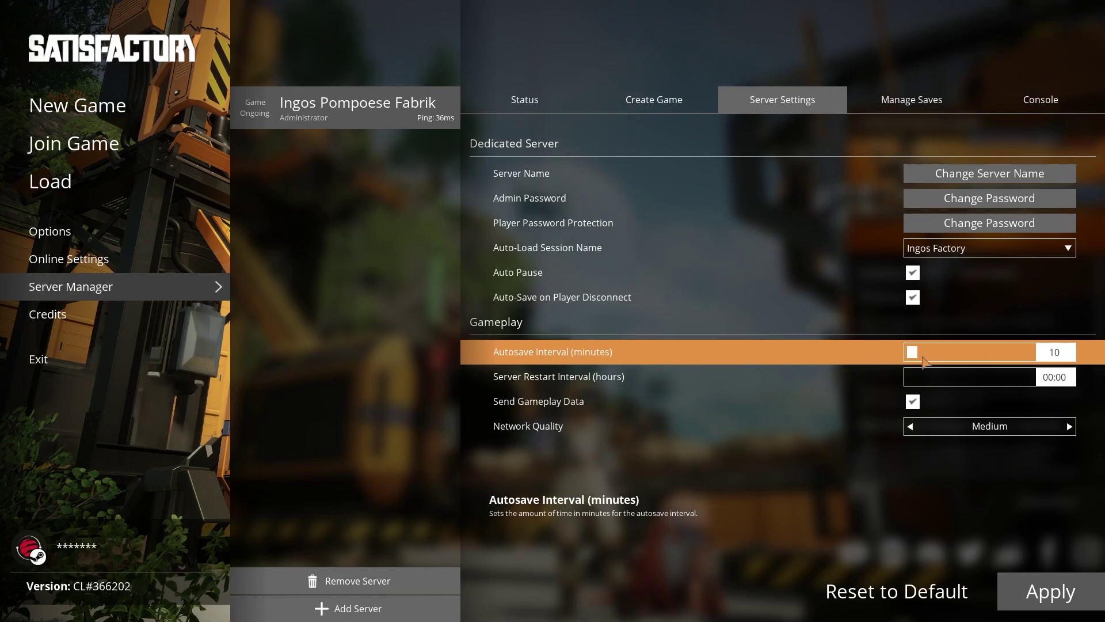
{"action": "key", "text": "Left"}
{"action": "key", "text": "Left"}
{"action": "key", "text": "Left"}
{"action": "key", "text": "Left"}
{"action": "key", "text": "Left"}
{"action": "key", "text": "Left"}
{"action": "key", "text": "Left"}
{"action": "key", "text": "Left"}
{"action": "key", "text": "Left"}
{"action": "key", "text": "Left"}
{"action": "key", "text": "Left"}
{"action": "key", "text": "Left"}
{"action": "key", "text": "Left"}
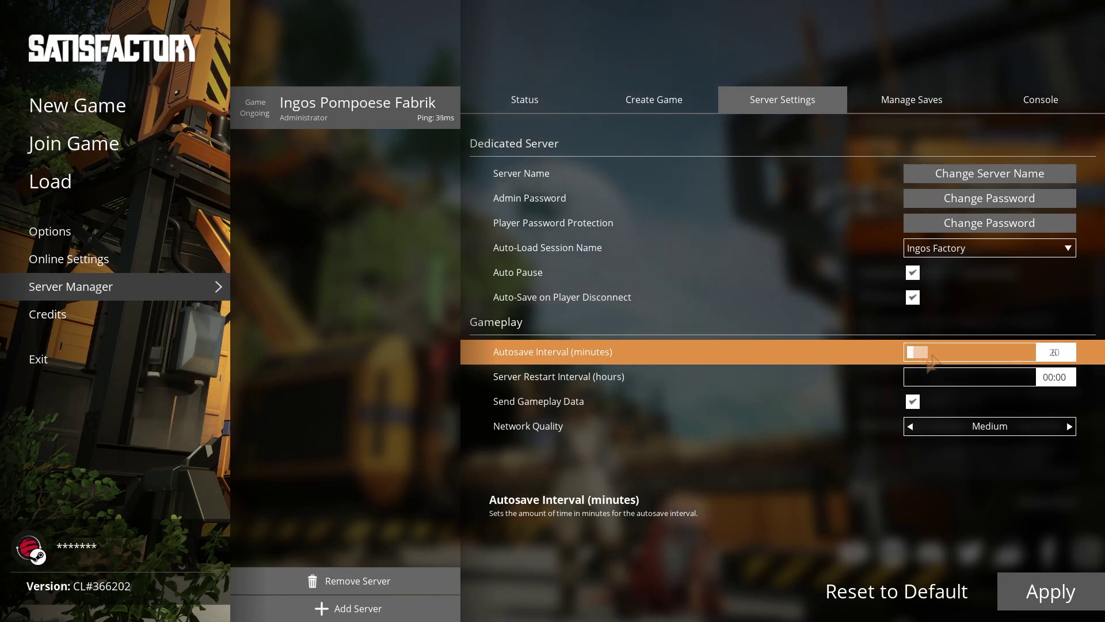
{"action": "left_click", "coordinate": [1030, 599]}
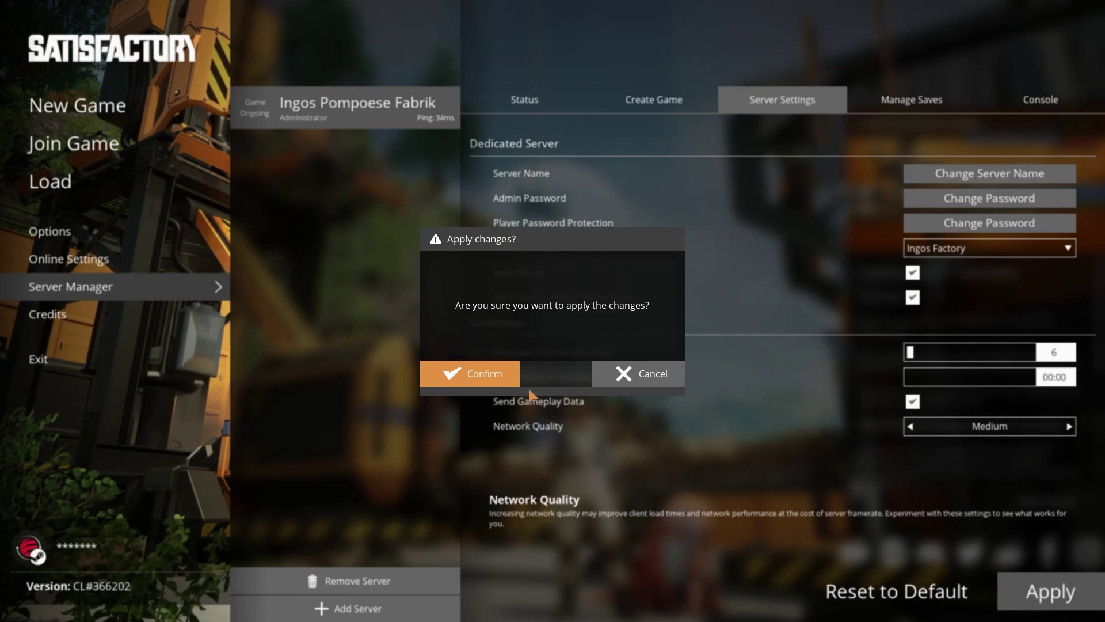
{"action": "left_click", "coordinate": [510, 380]}
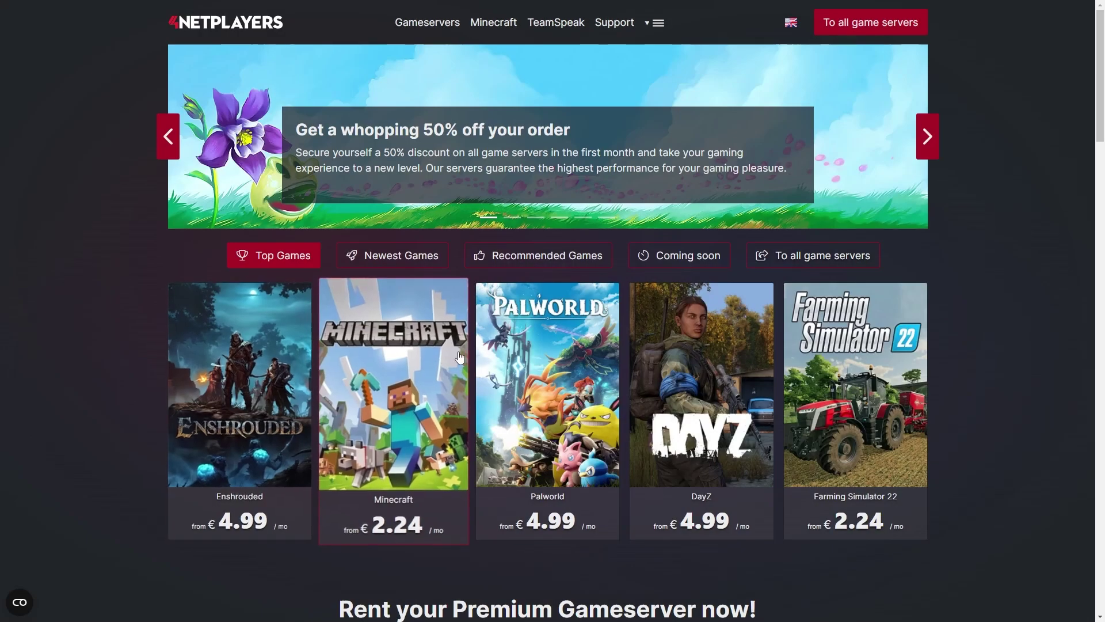
Search the 4Netplayers game server list for 'sat' and open the Satisfactory hosting page
{"action": "left_click", "coordinate": [811, 263]}
{"action": "left_click", "coordinate": [499, 385]}
{"action": "type", "text": "sa"}
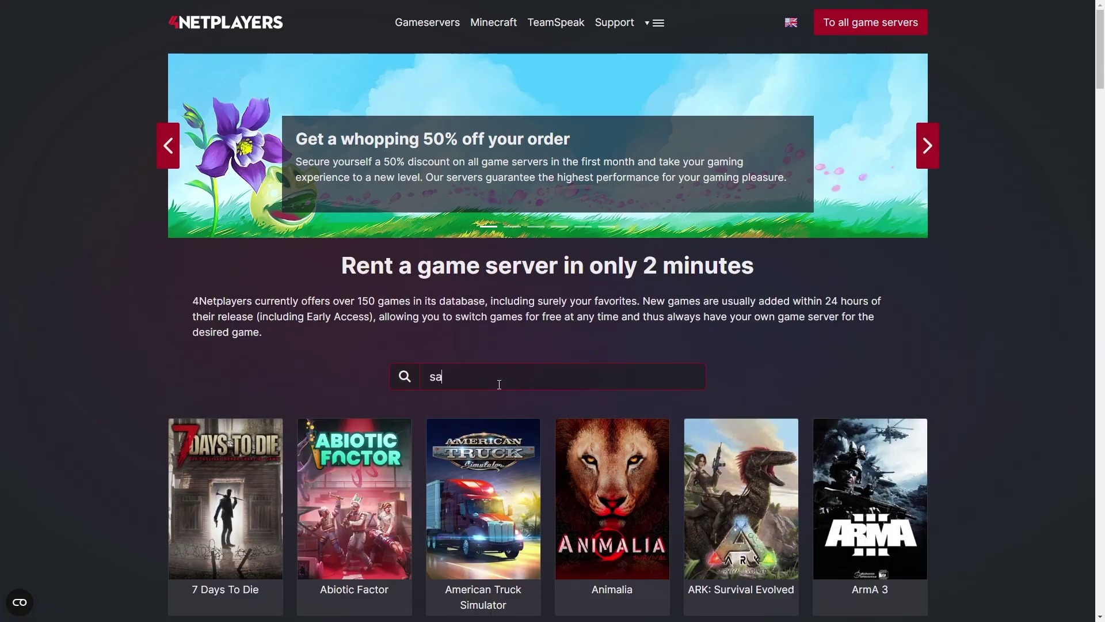
{"action": "type", "text": "ti"}
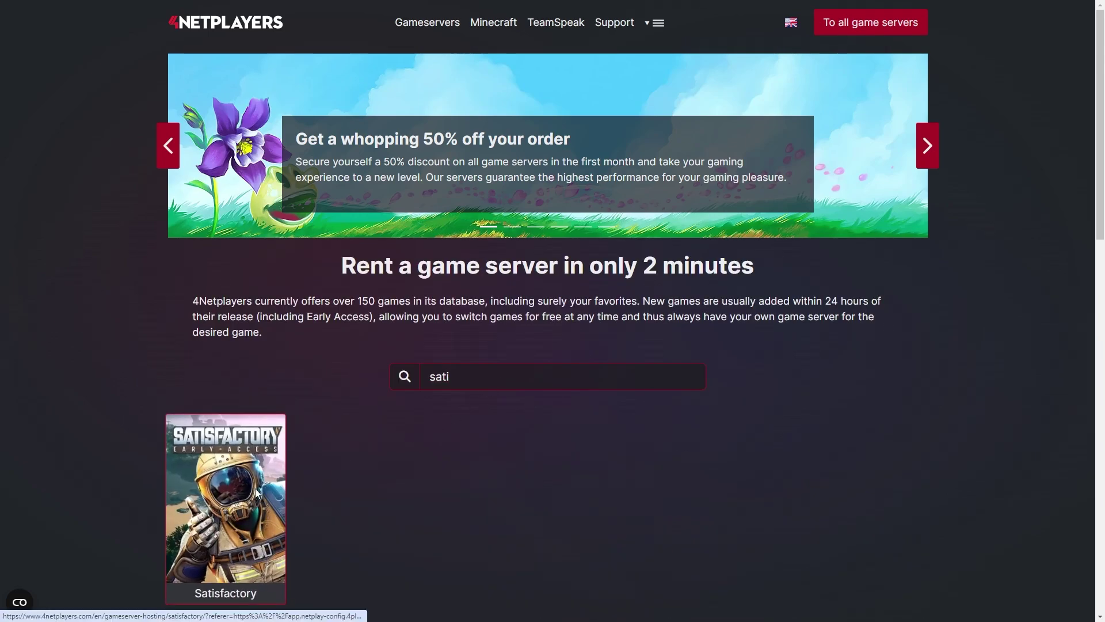
{"action": "left_click", "coordinate": [275, 480]}
Order the 12-month Cloud Survival Satisfactory package and start entering coupon code 'tutoria'
{"action": "left_click", "coordinate": [316, 468]}
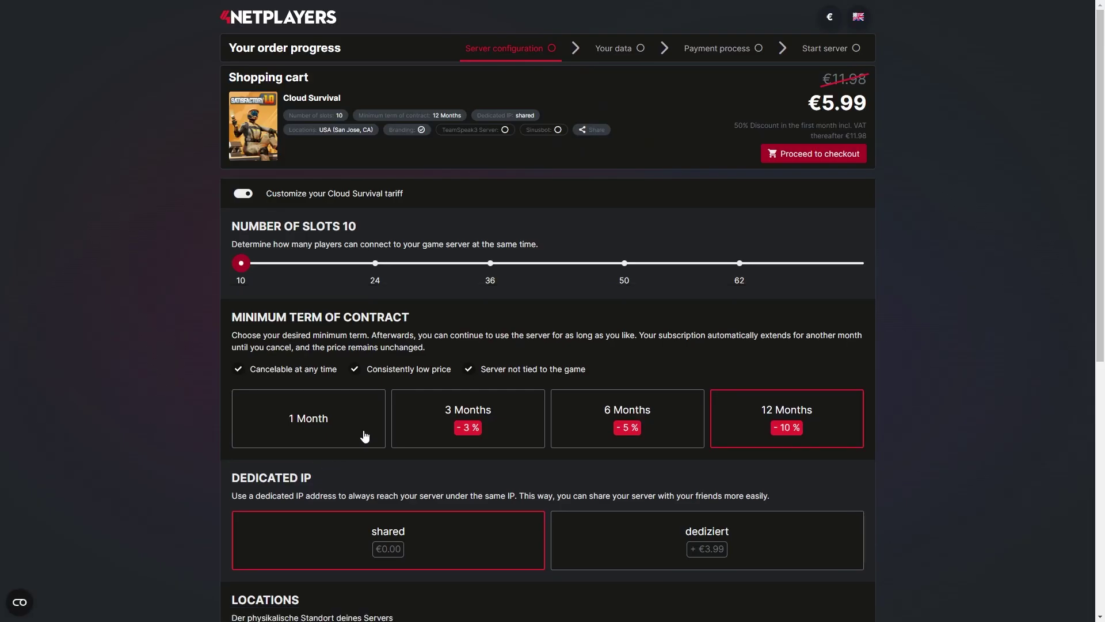
{"action": "left_click", "coordinate": [796, 162]}
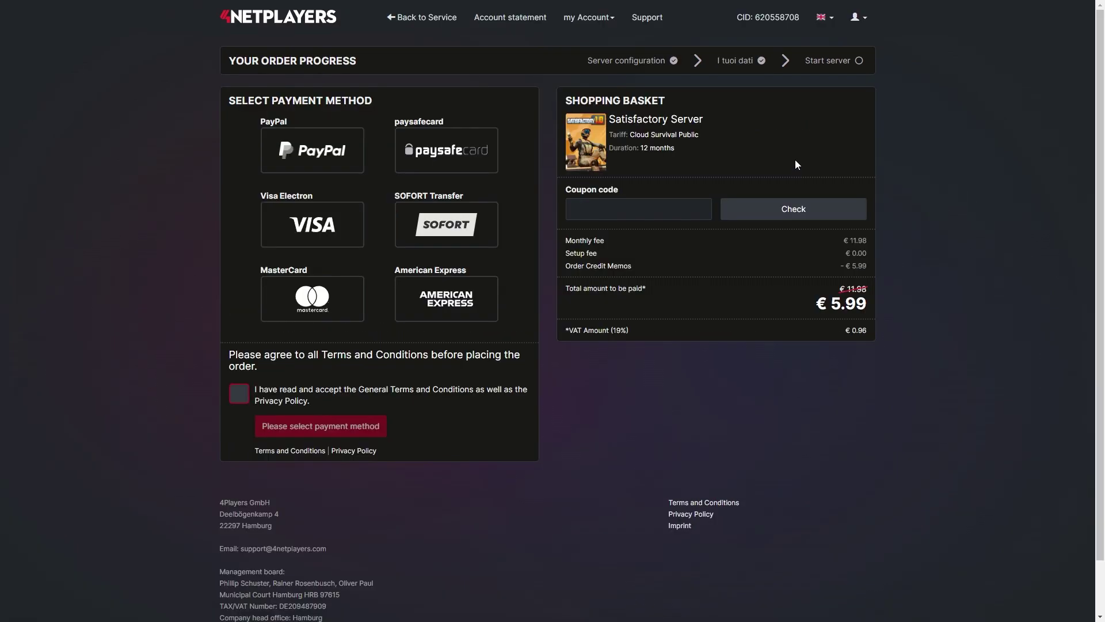
{"action": "type", "text": "tutoria"}
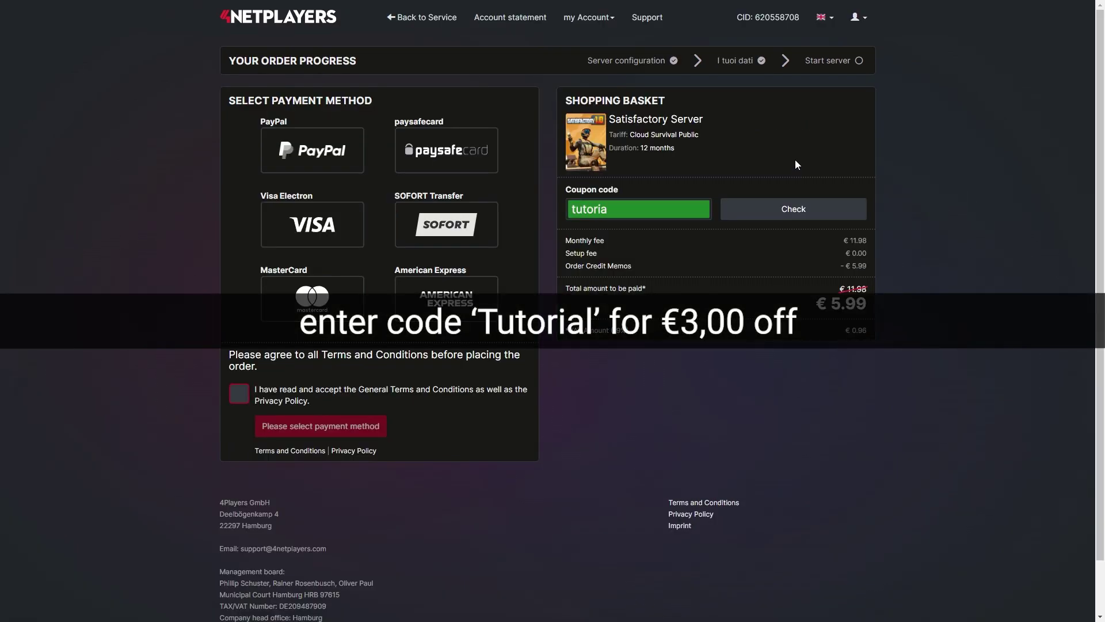